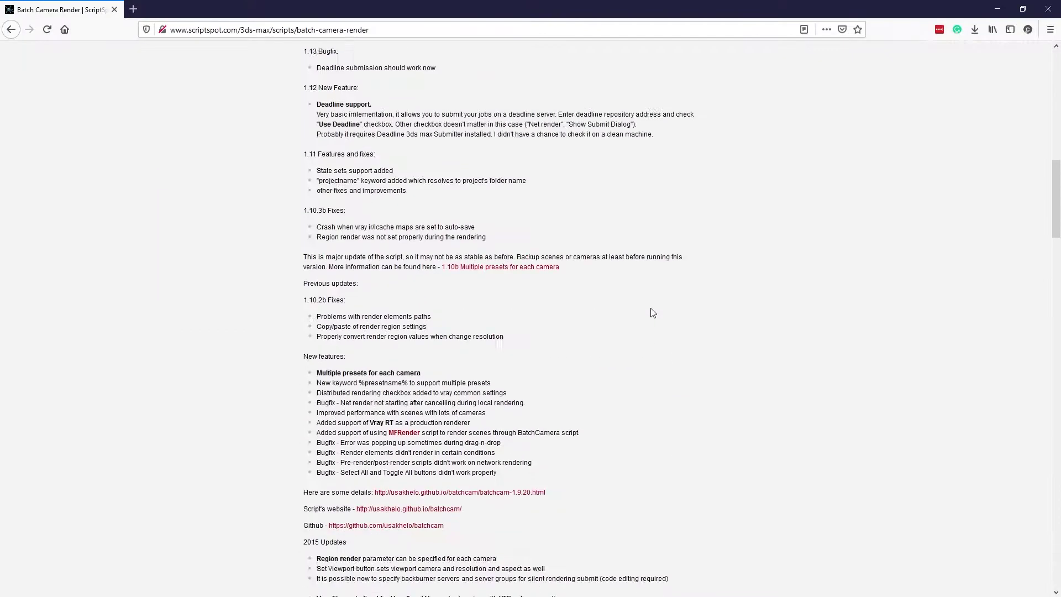
- Download batchcamerarender_1.16.ms from the script's web page and open the folder containing the downloaded file
scroll(563, 379, down, 10)
click(395, 421)
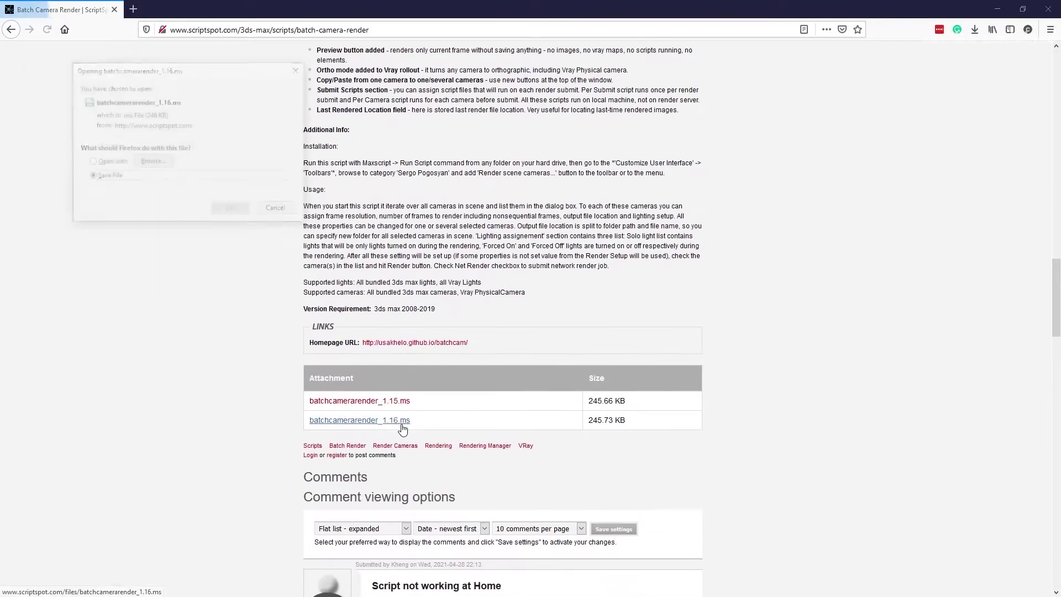
click(231, 210)
click(975, 29)
click(1020, 66)
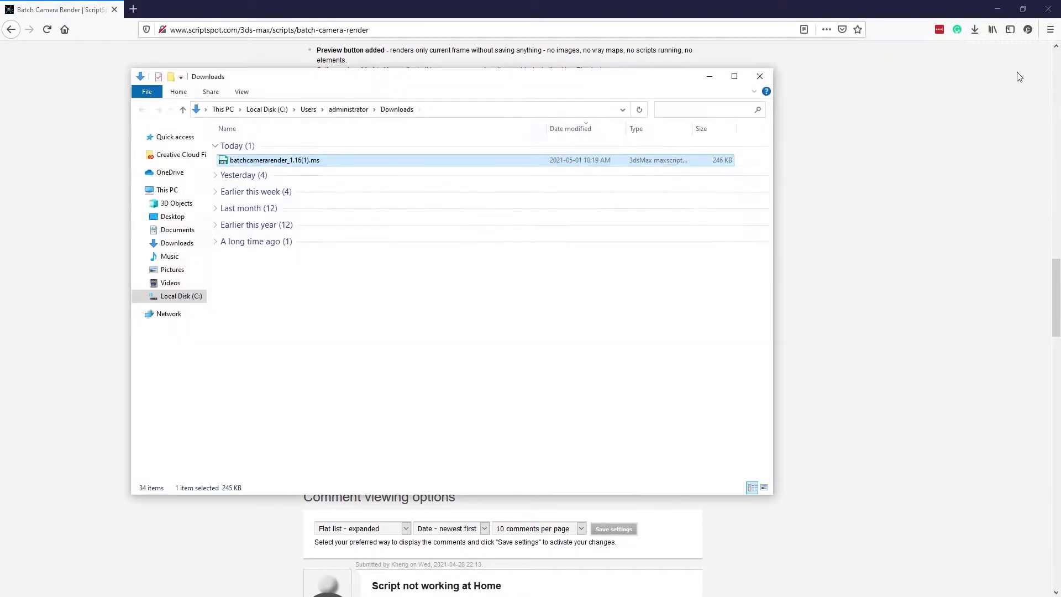
- Switch to 3ds Max and run the downloaded batchcamerarender script in the scene, then put the Downloads folder away
click(1002, 9)
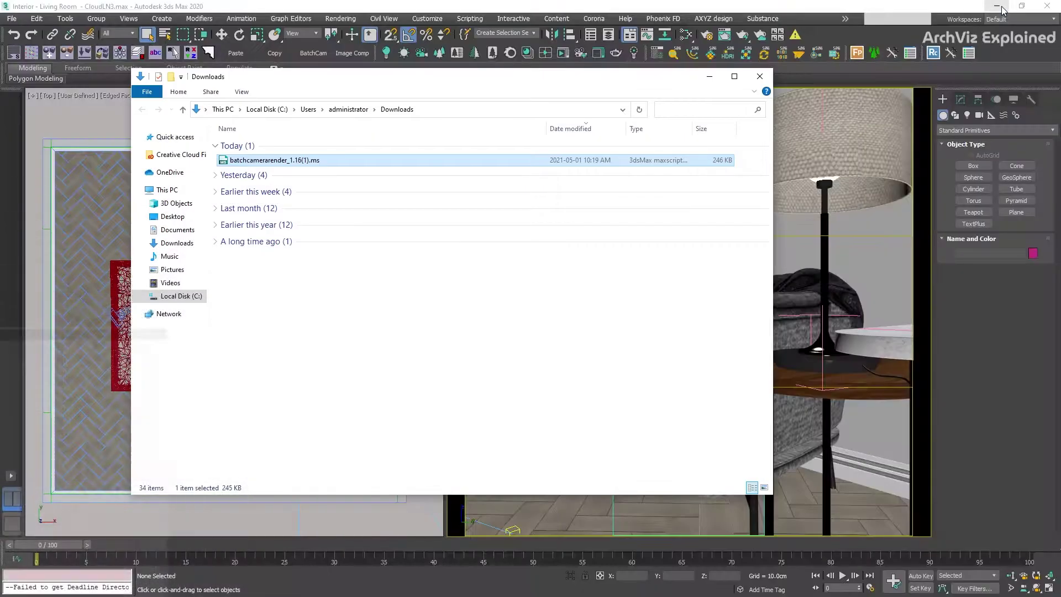
drag(293, 161, 817, 256)
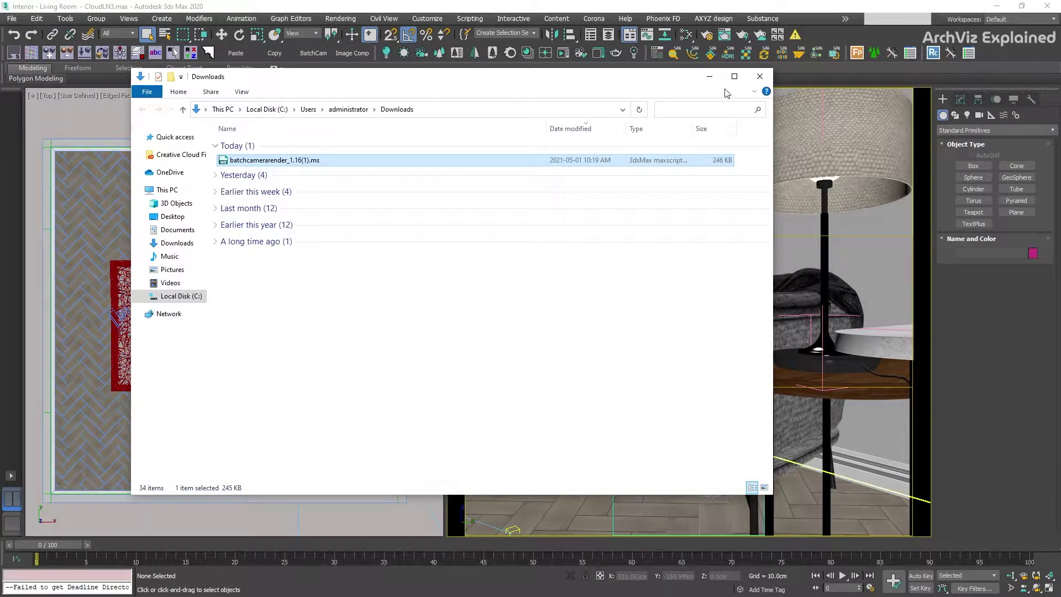
click(709, 76)
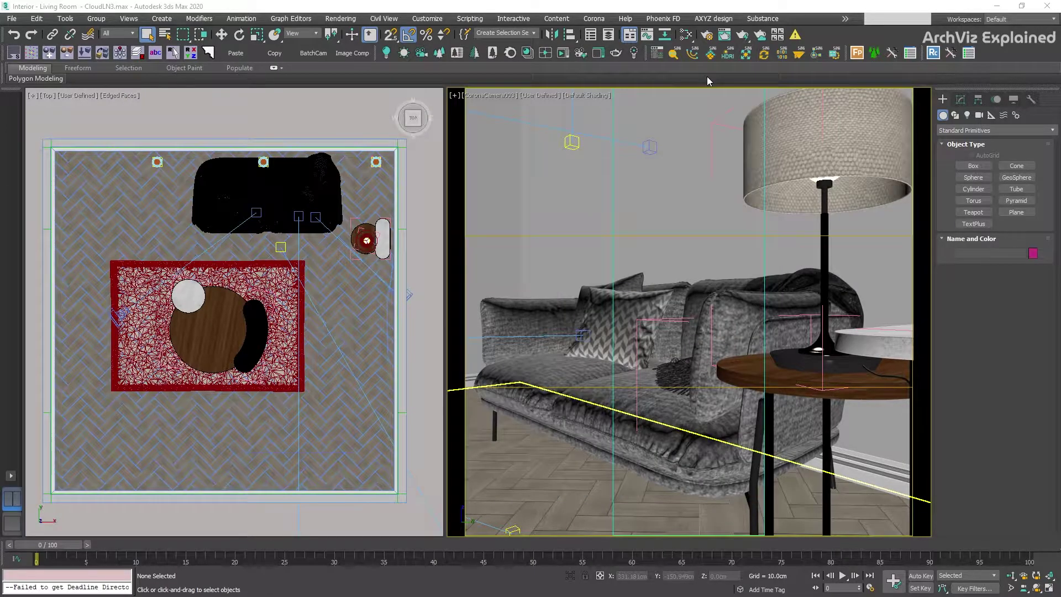
- Customize the toolbars by adding the BatchCameraRender command from the script author's category beside the Image Comp button
right_click(997, 54)
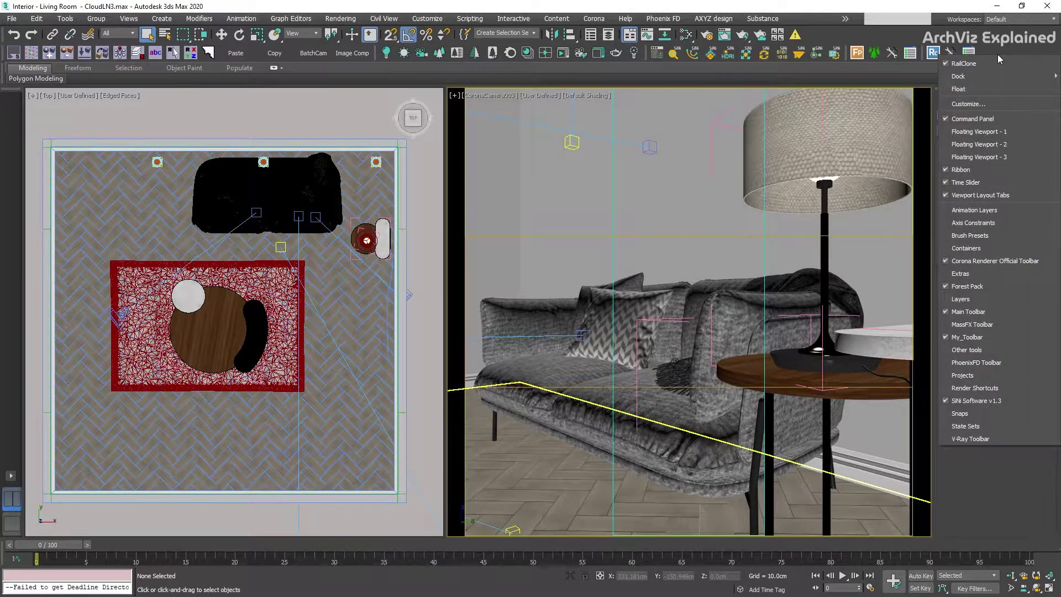
click(973, 104)
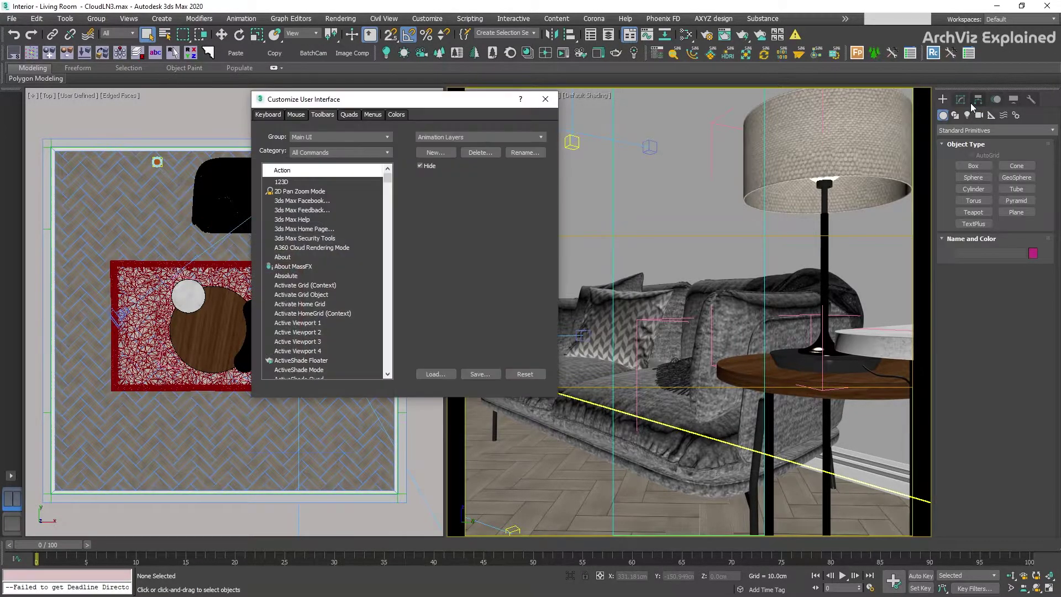
click(386, 153)
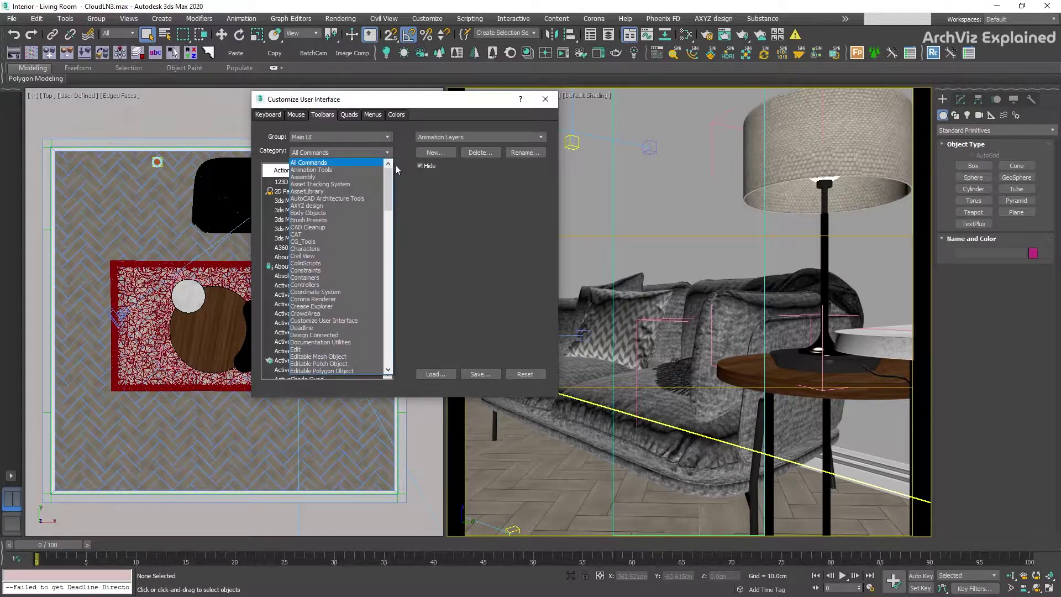
drag(390, 179, 382, 302)
click(323, 272)
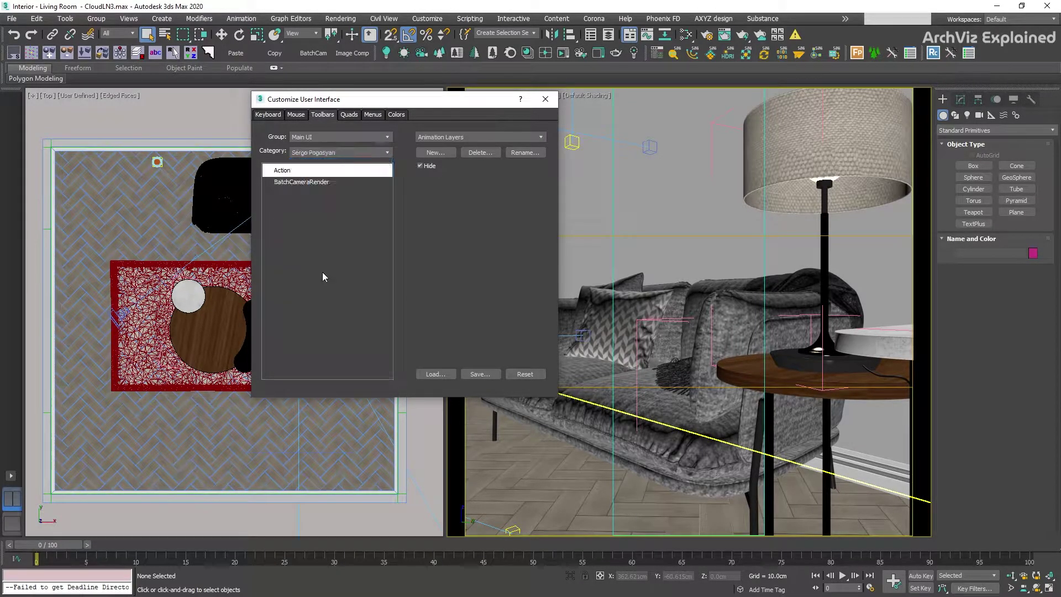
click(320, 182)
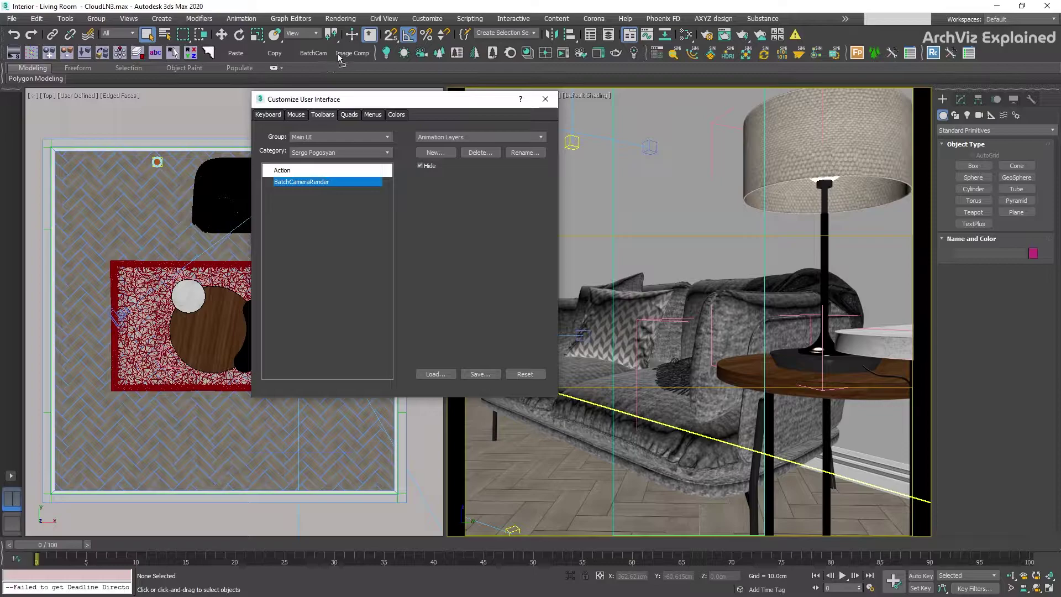
drag(339, 58, 343, 58)
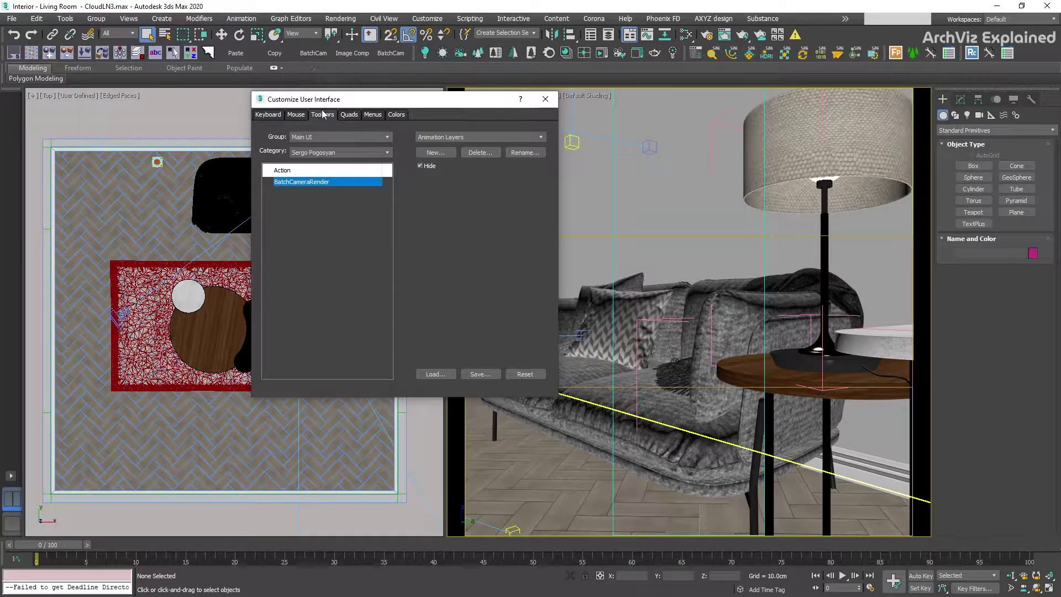
click(544, 100)
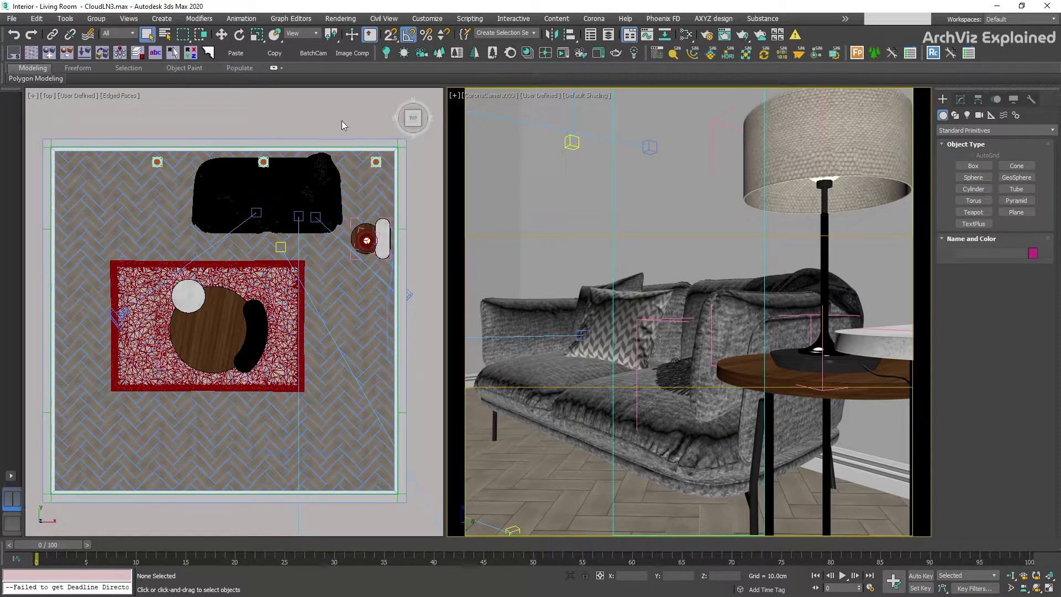
- Launch Batch Camera Render and select CoronaCamera001 through CoronaCamera003 in its camera list
click(319, 55)
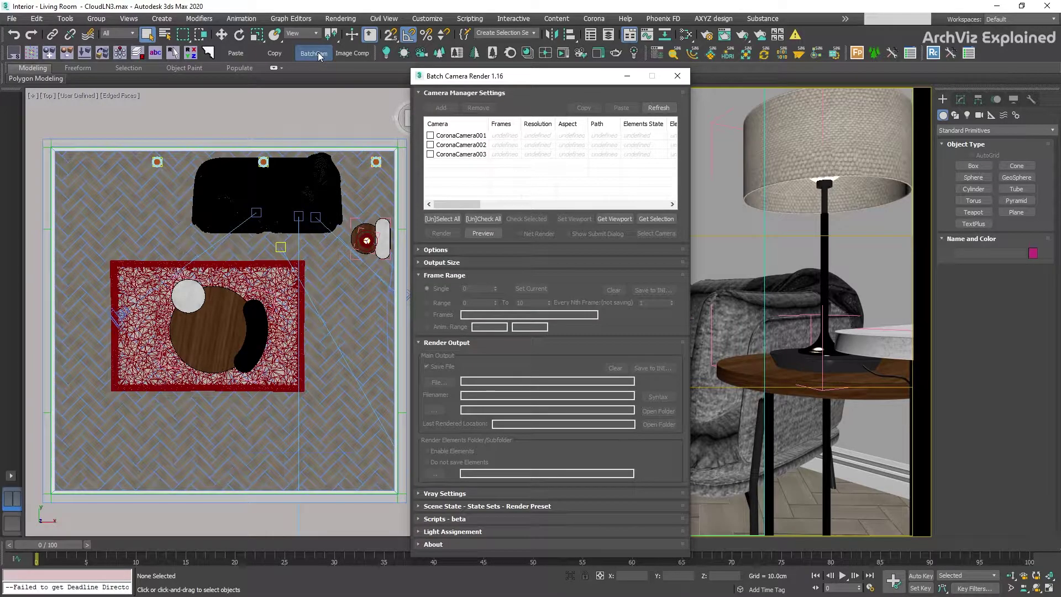
click(471, 136)
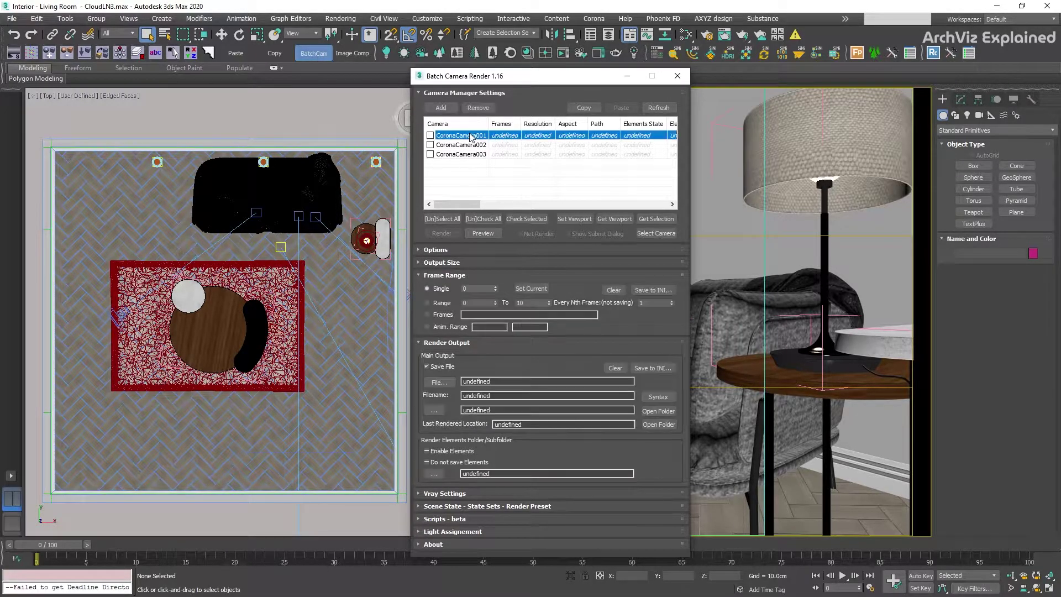
shift+click(469, 154)
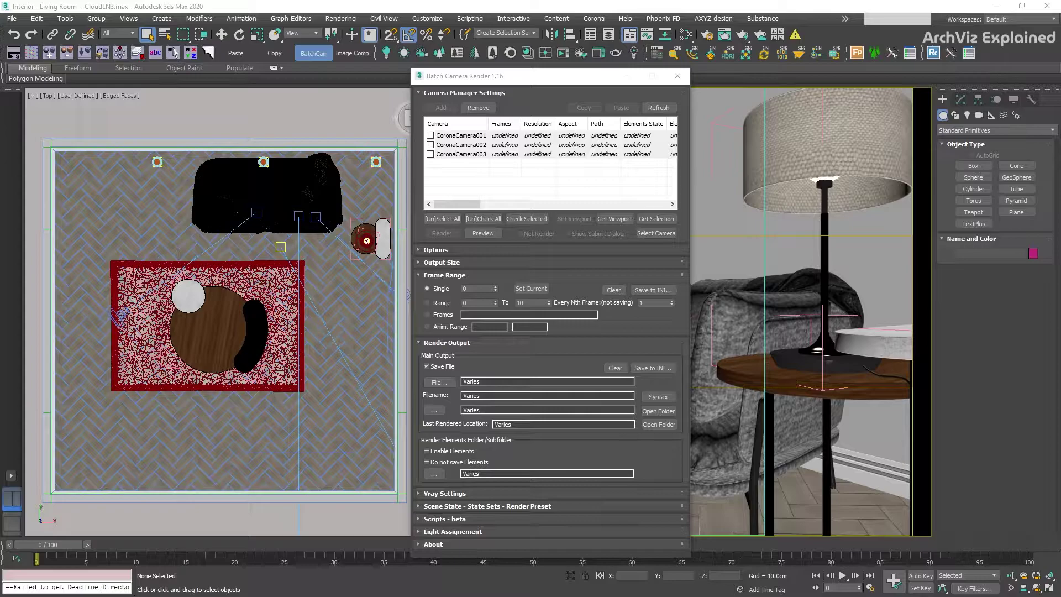
click(472, 156)
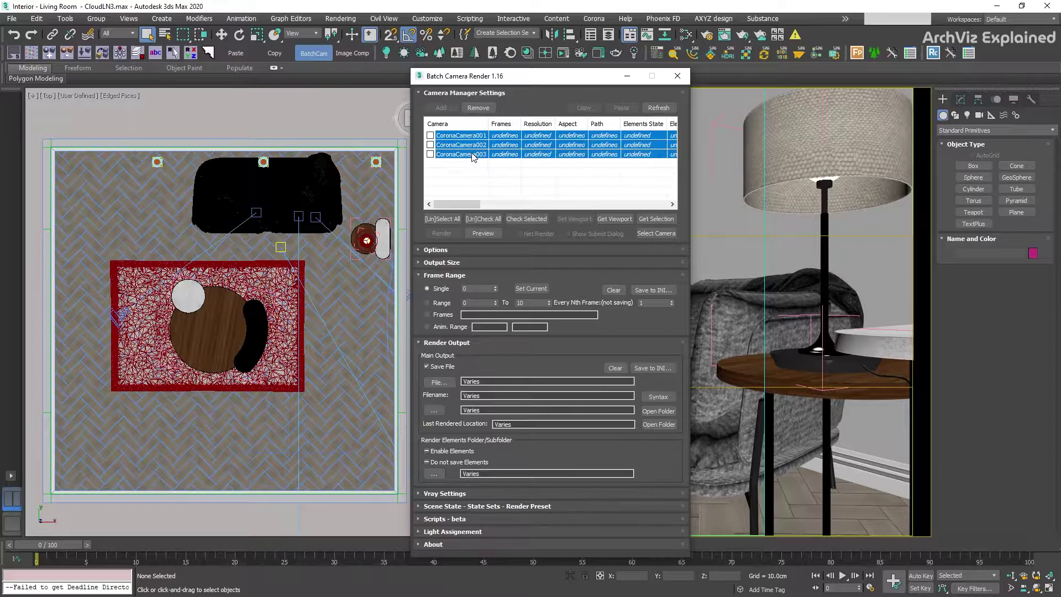
- Add a preset entry for CoronaCamera003 to the camera list and remove that entry again
click(473, 156)
click(440, 108)
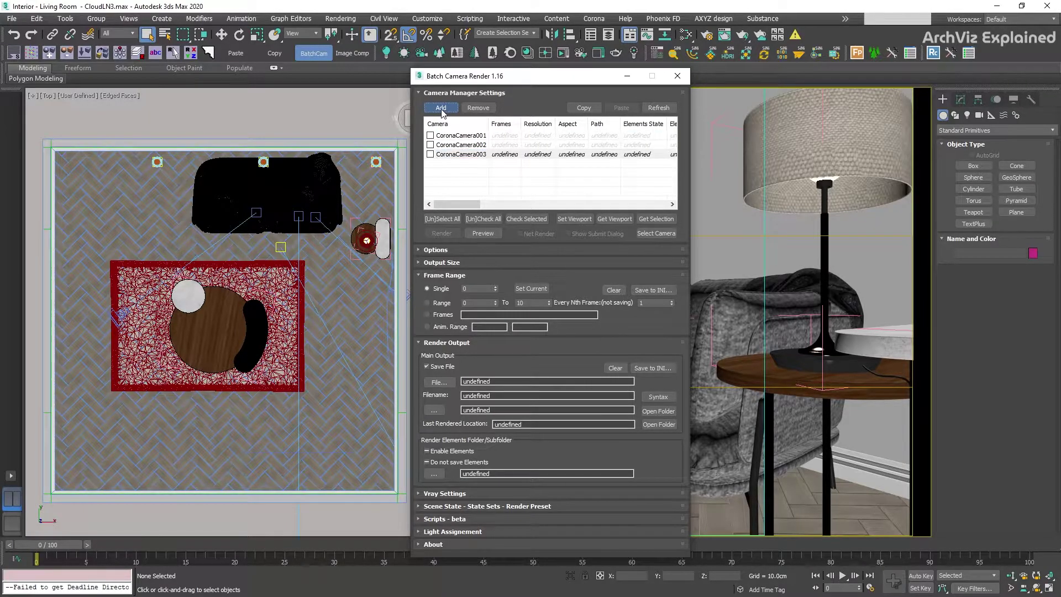
click(471, 164)
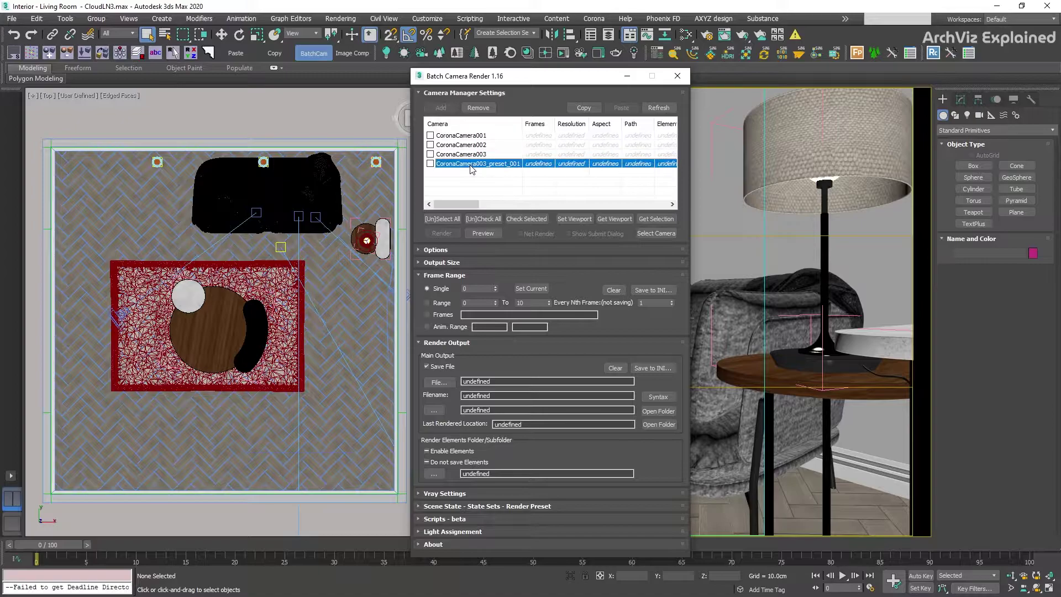
click(479, 109)
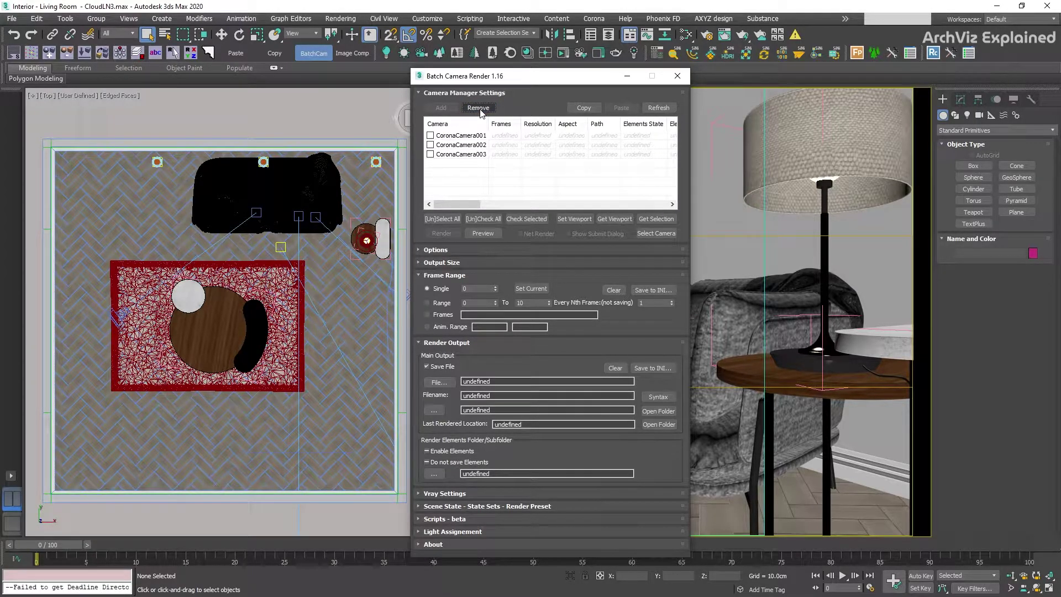
- Create three targeted Corona cameras around the room's upper and left edges in the Top view and refresh the camera list
click(476, 155)
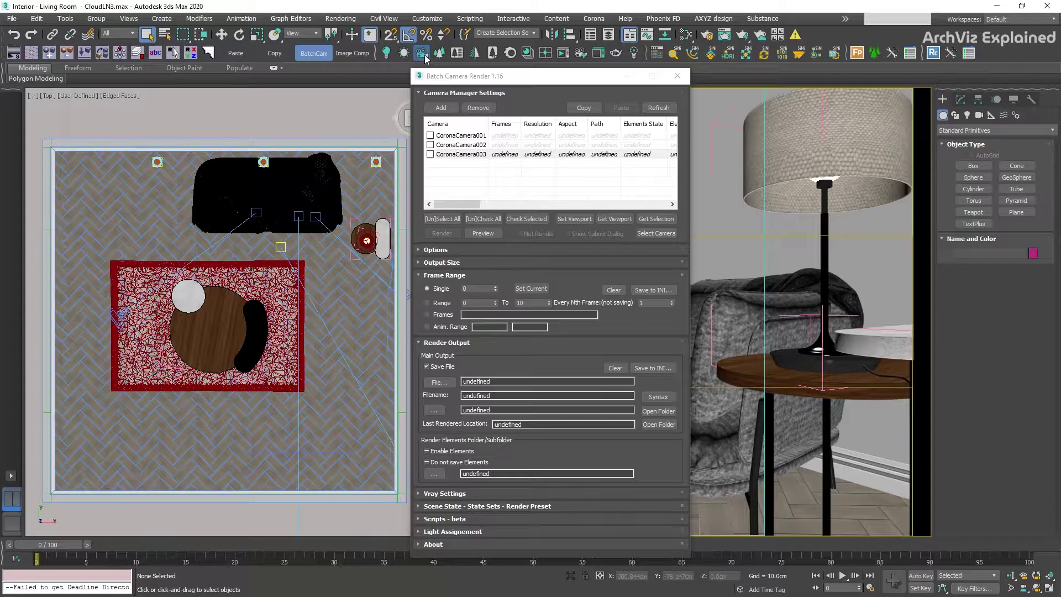
click(424, 55)
drag(91, 116, 136, 191)
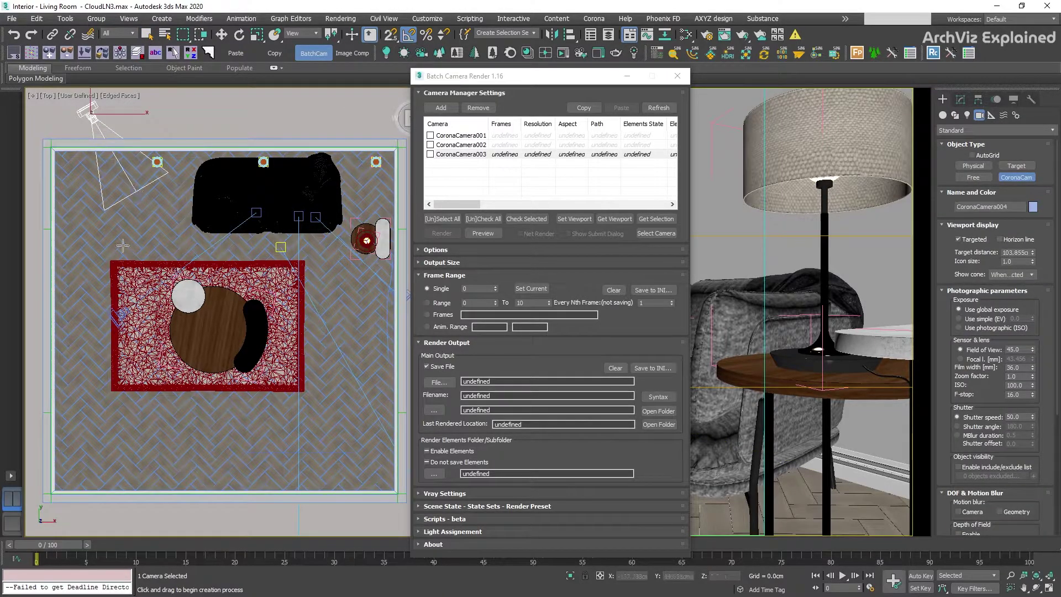
drag(48, 301, 128, 219)
drag(257, 103, 191, 165)
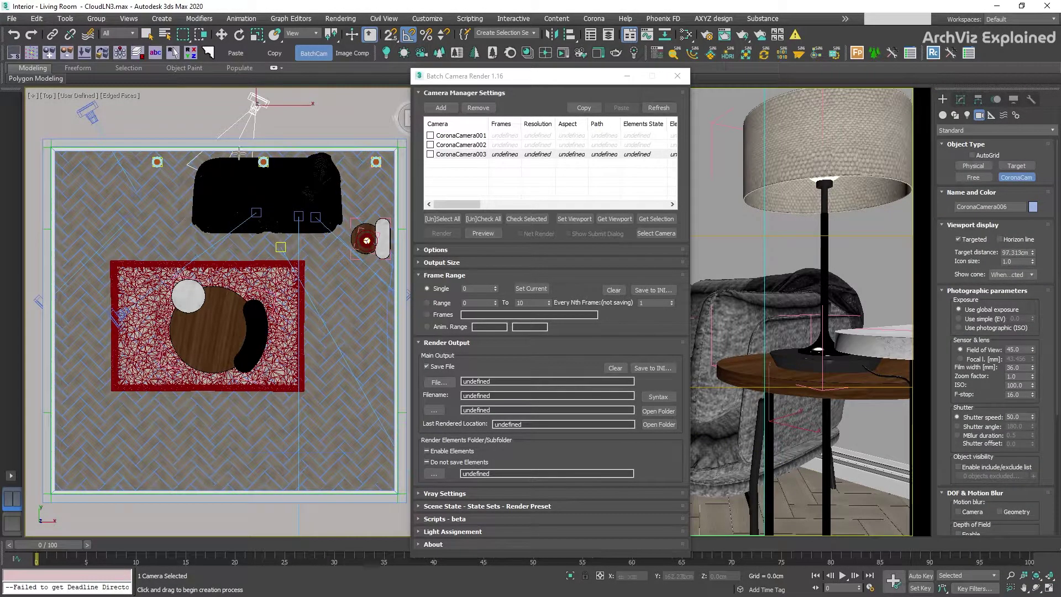
click(665, 110)
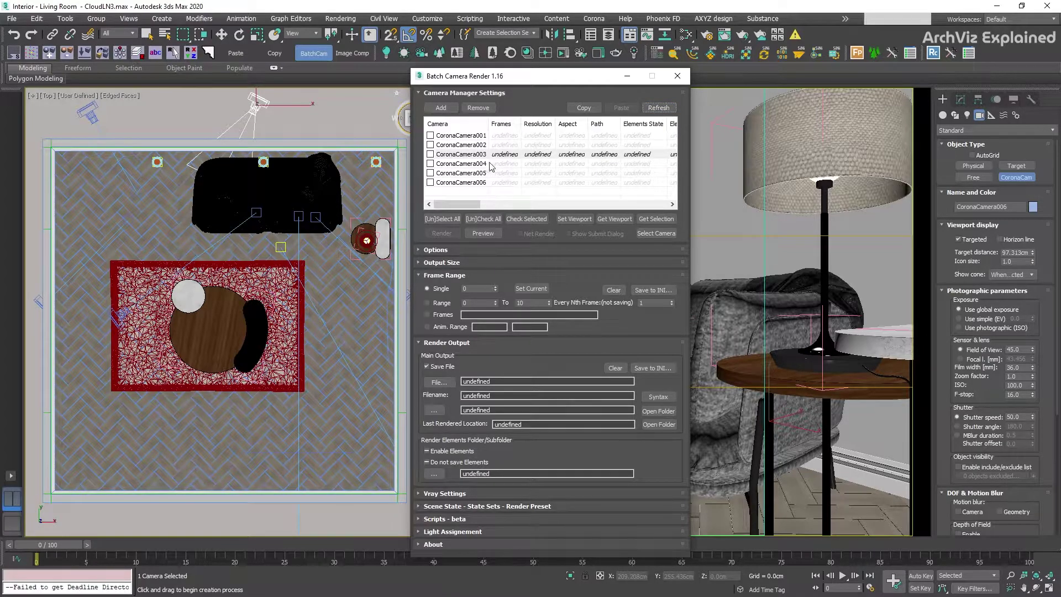
click(485, 164)
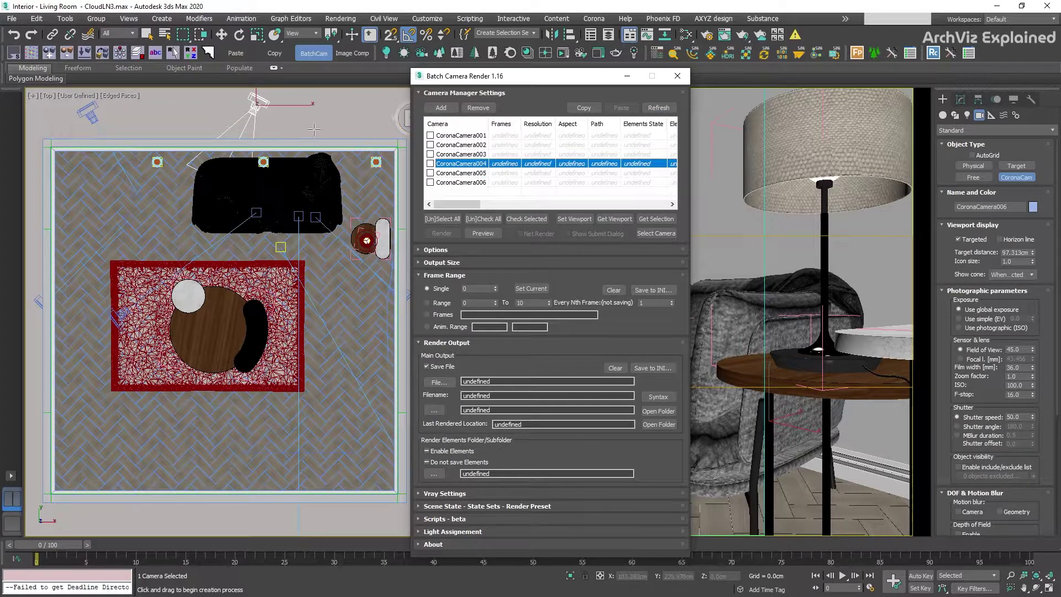
- Delete the three extra Corona cameras from the scene and refresh the batch camera list
right_click(265, 111)
ctrl+click(42, 298)
ctrl+click(89, 113)
key(Delete)
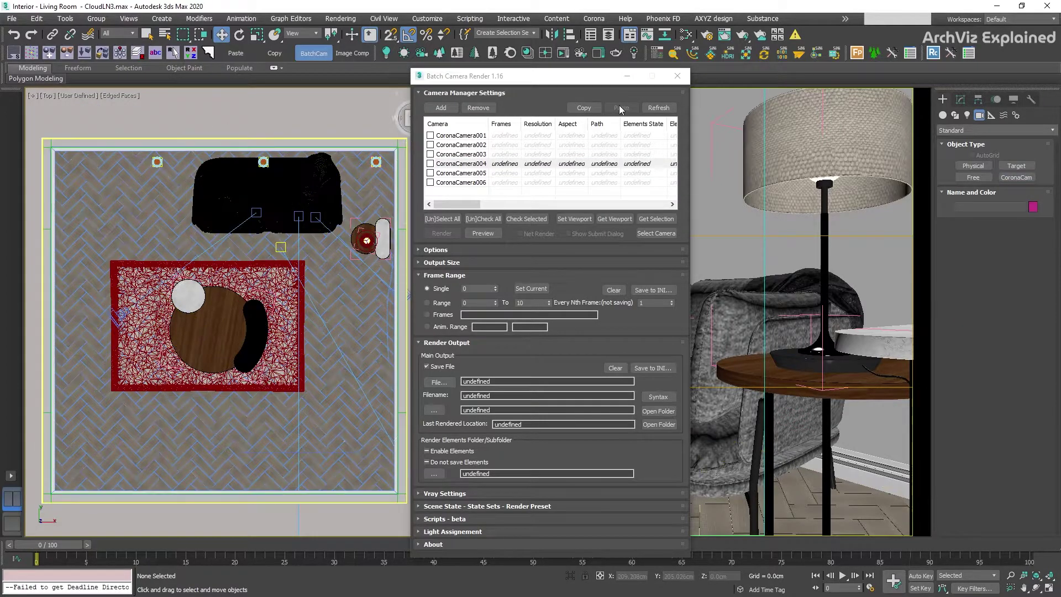
click(659, 108)
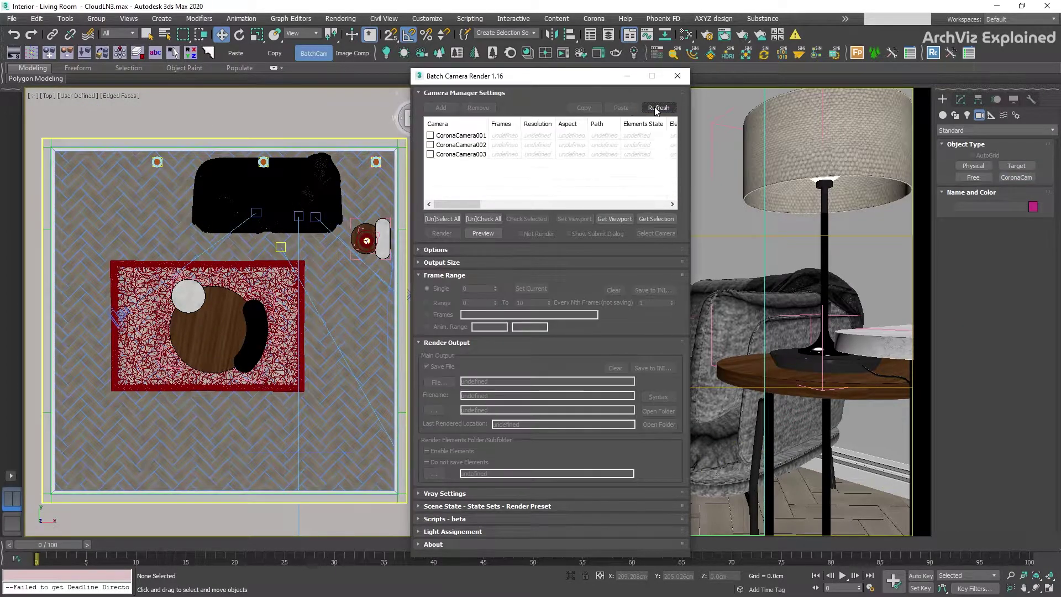
- Try multi-selecting the three Corona cameras in the list, clearing the selection and reselecting all of them
click(472, 137)
shift+click(472, 145)
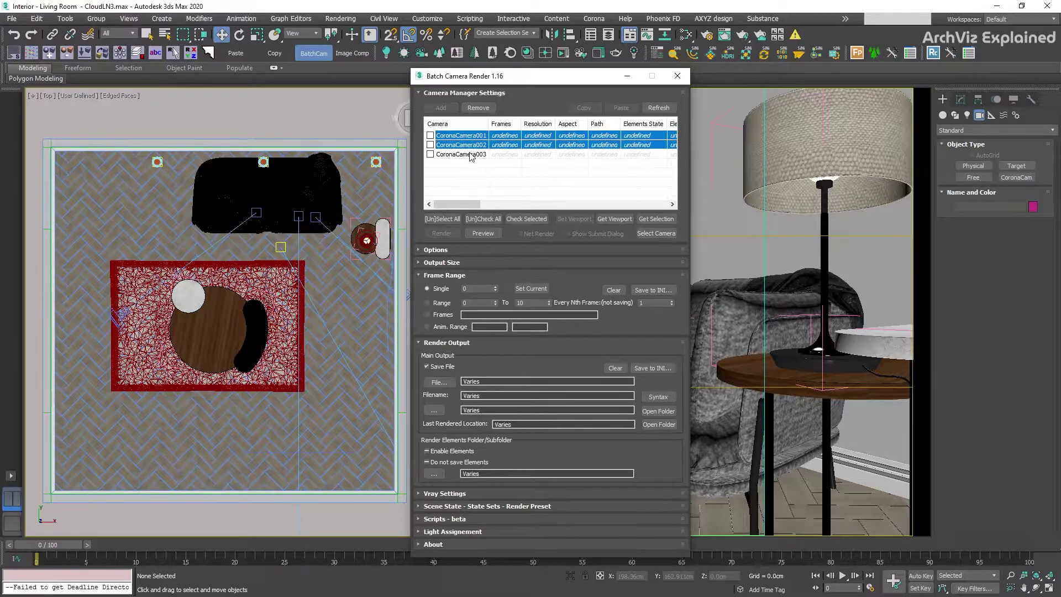
shift+click(470, 155)
click(470, 154)
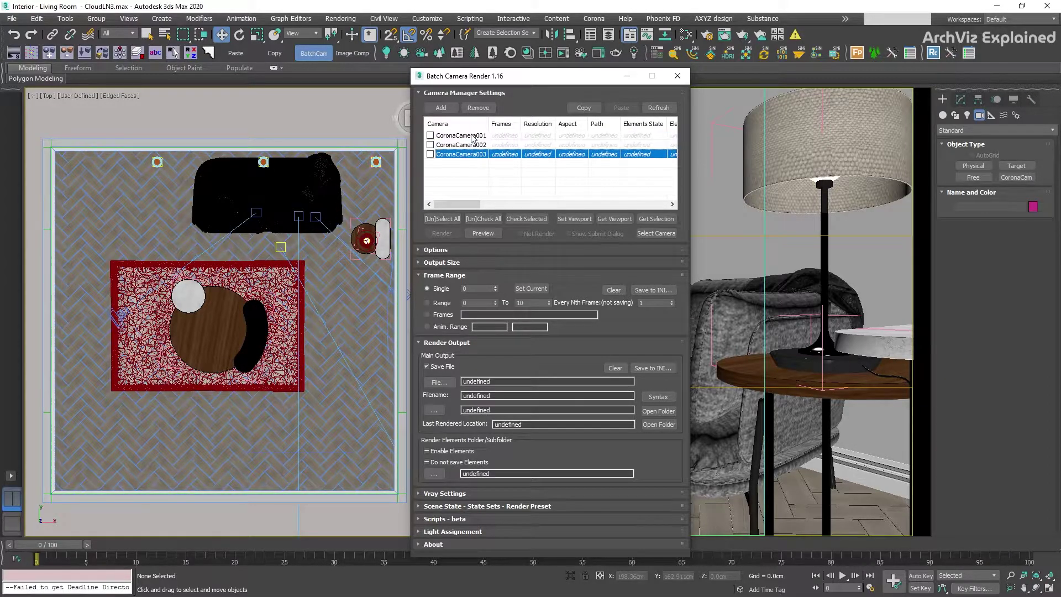
shift+click(473, 137)
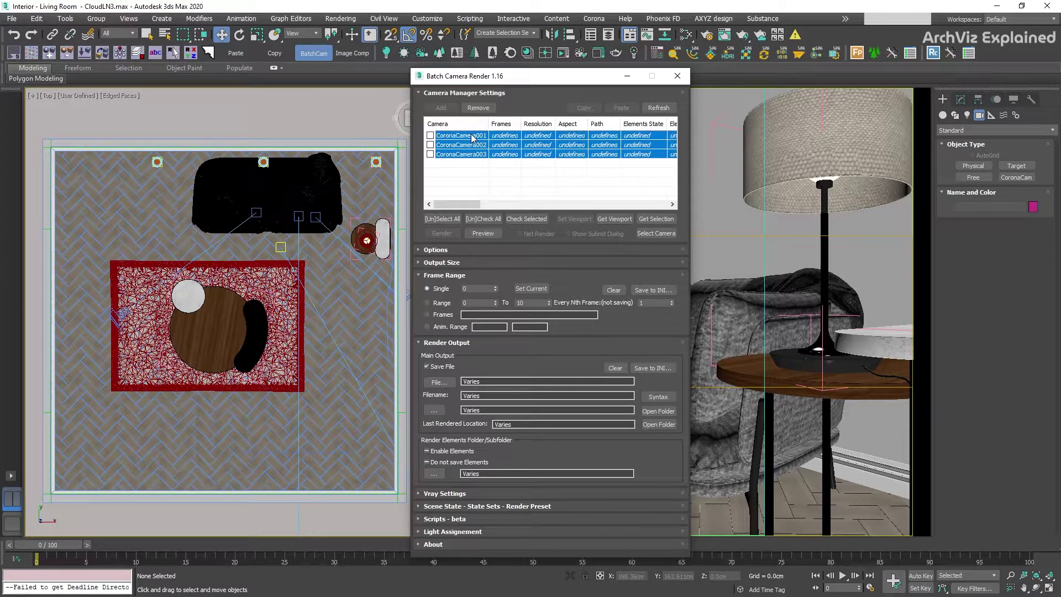
click(446, 219)
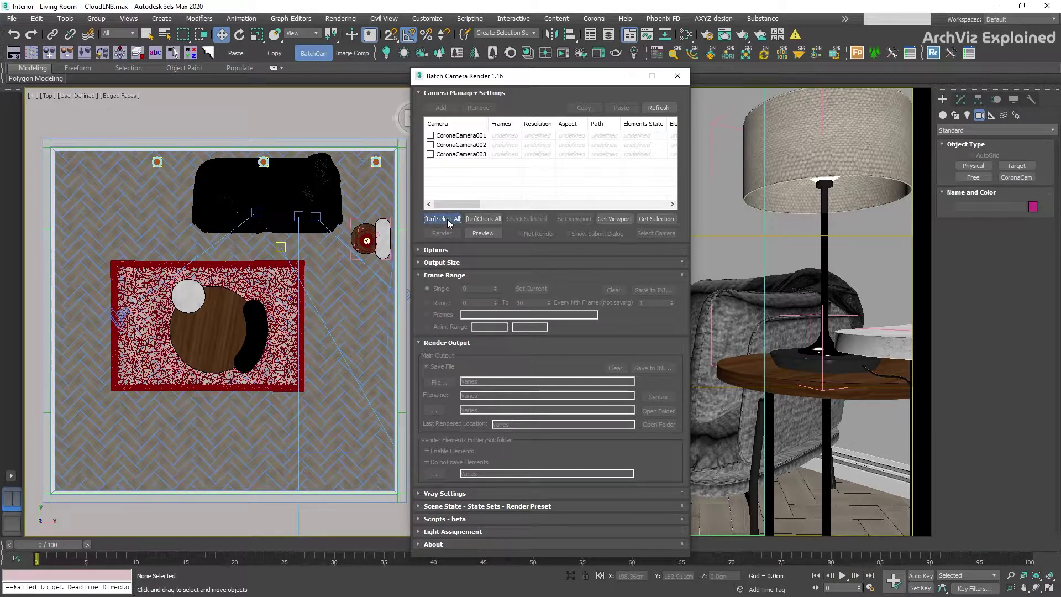
click(446, 220)
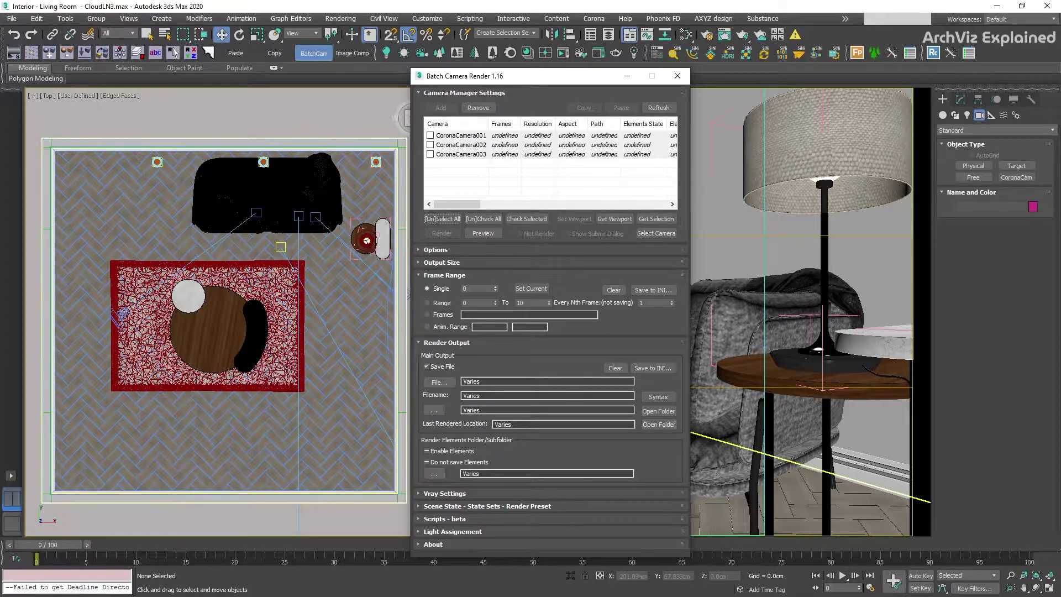
- Select all three Corona cameras in the list and assign them the 2400 x 1200 output size preset
click(472, 154)
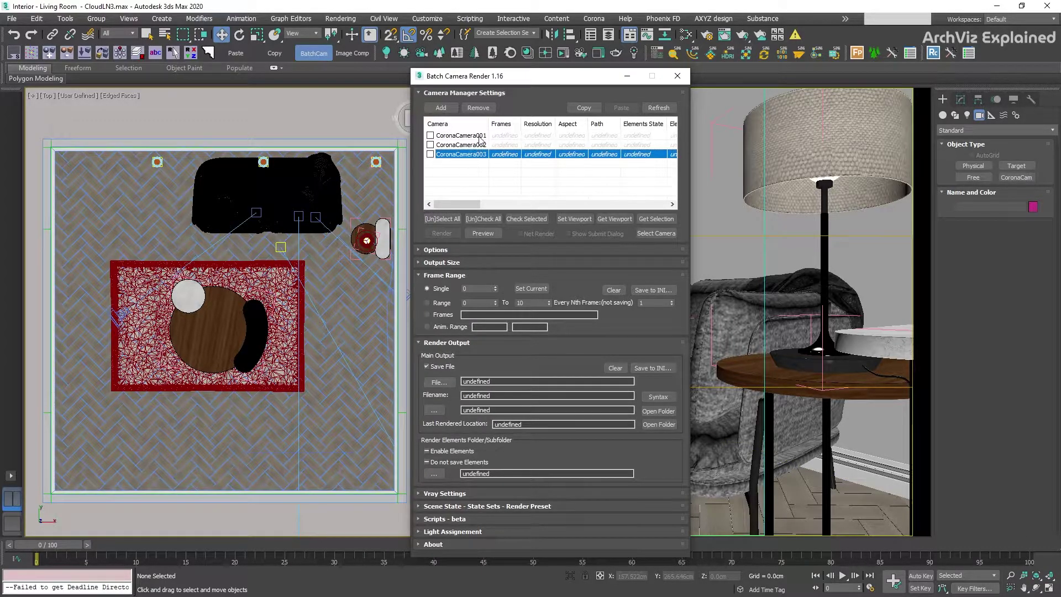
shift+click(478, 137)
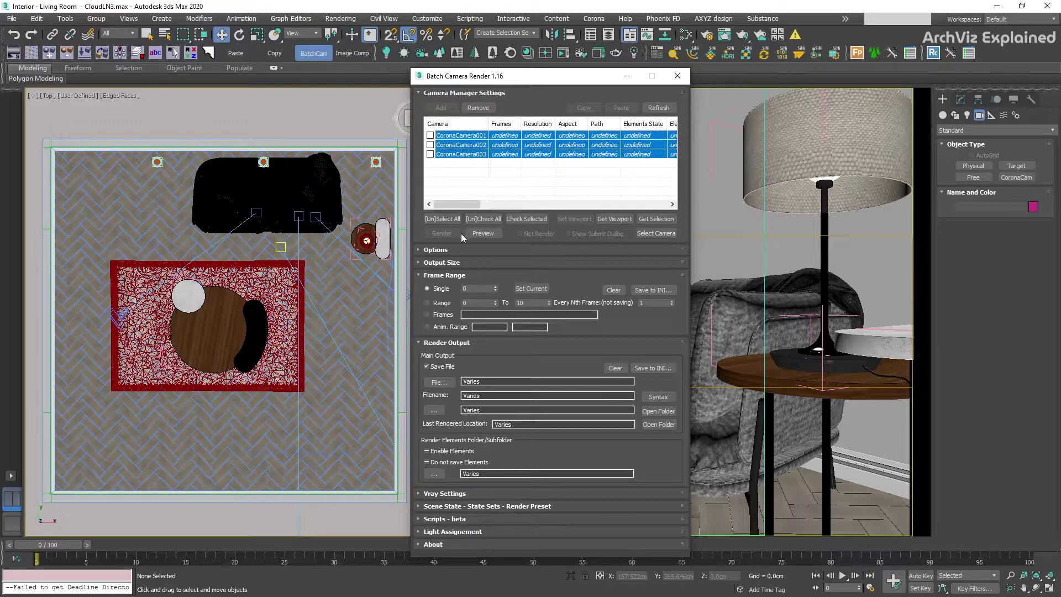
click(454, 263)
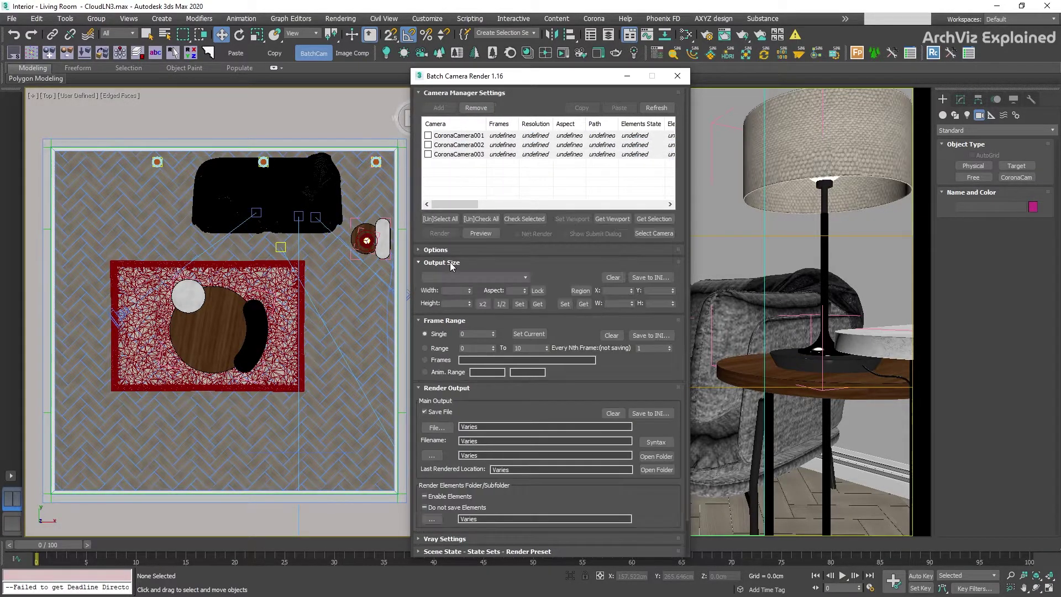
click(526, 277)
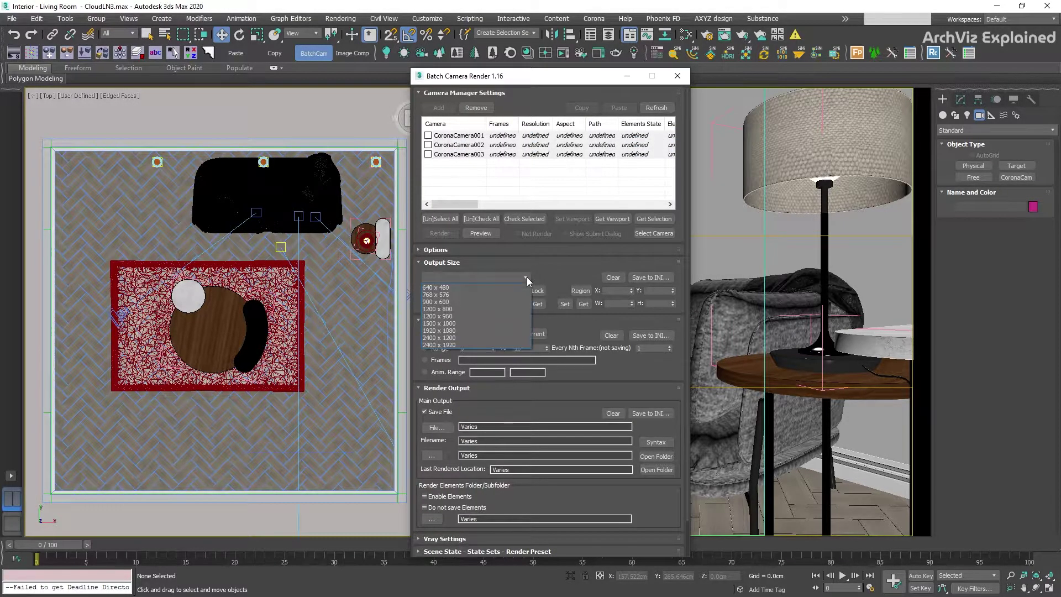
click(440, 337)
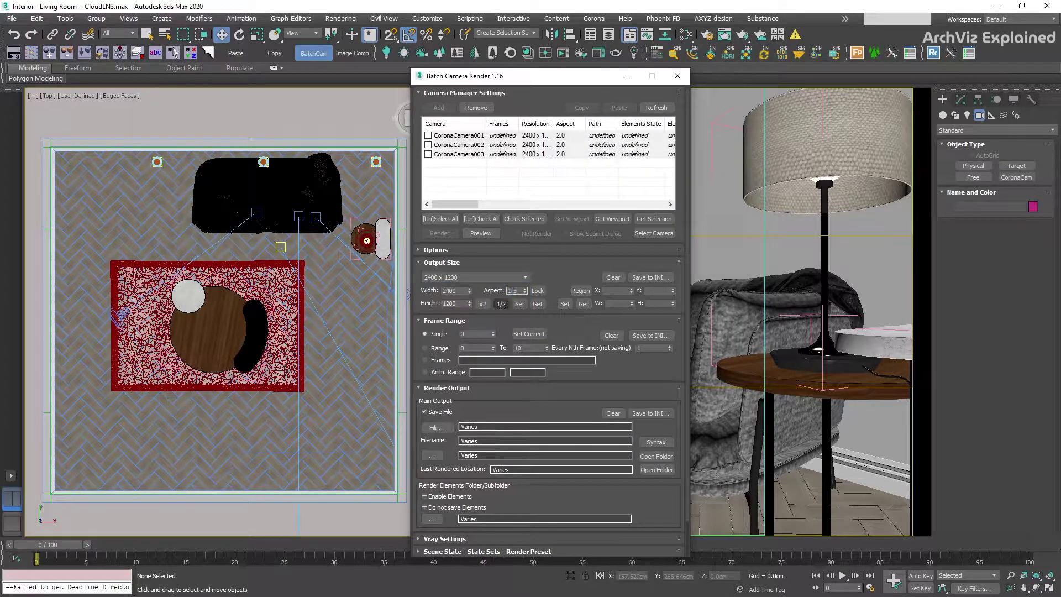
- Lock the aspect ratio, then set CoronaCamera003's output size to 1200 x 960 and apply it to the scene's render settings
click(538, 290)
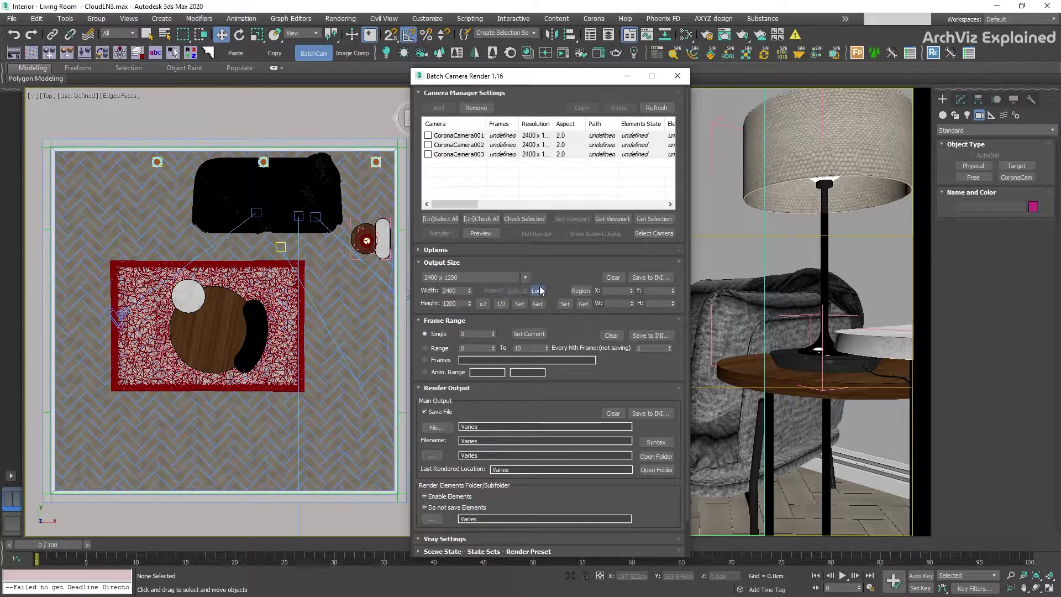
click(480, 304)
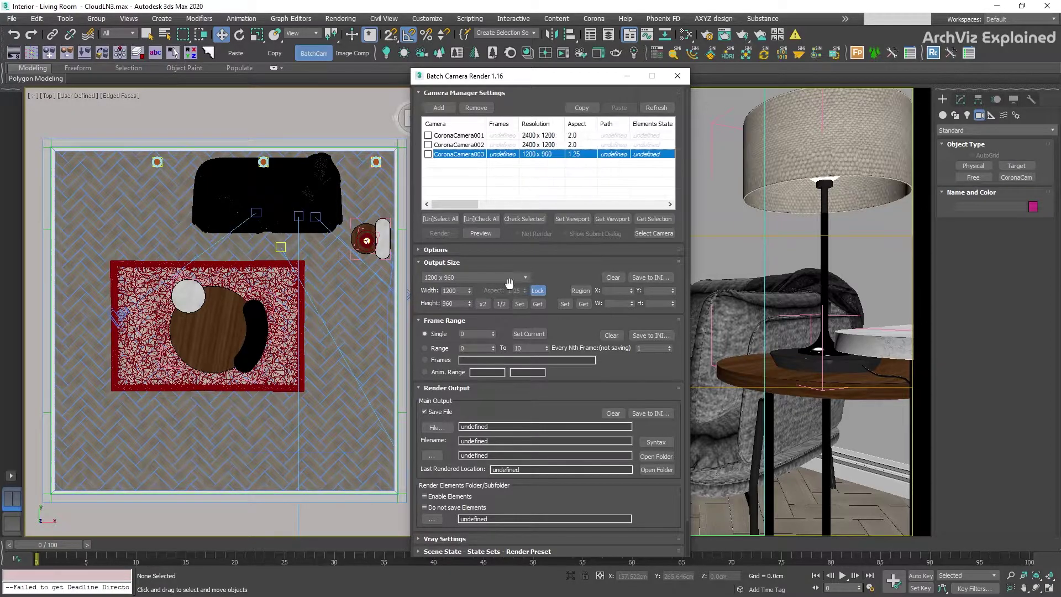
click(519, 303)
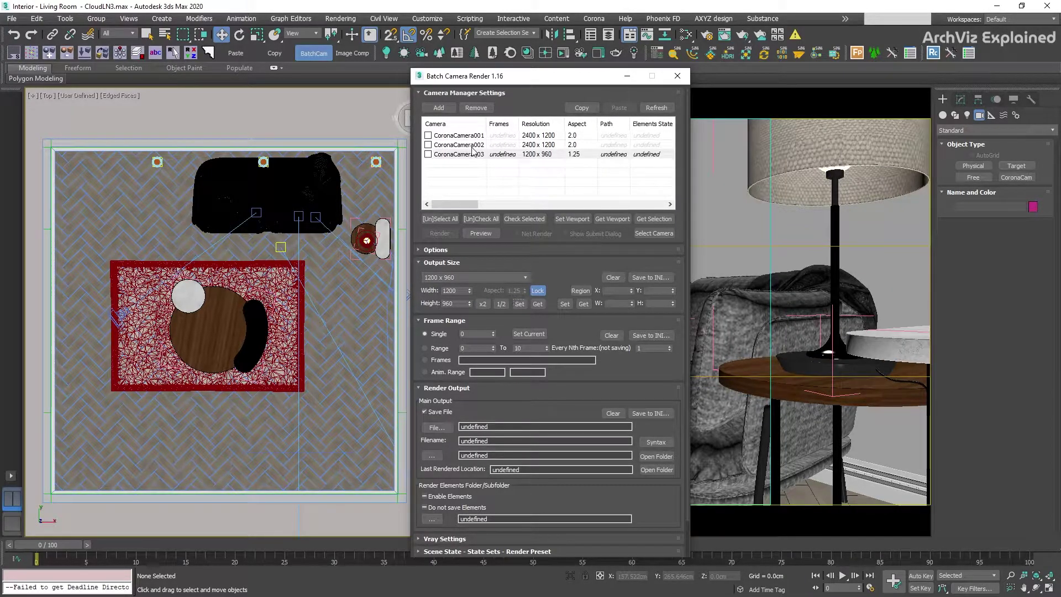
- Try giving CoronaCamera002 the scene's current render resolution, then clear it and restore its 2400 x 1200 output size
click(472, 145)
click(537, 304)
click(537, 303)
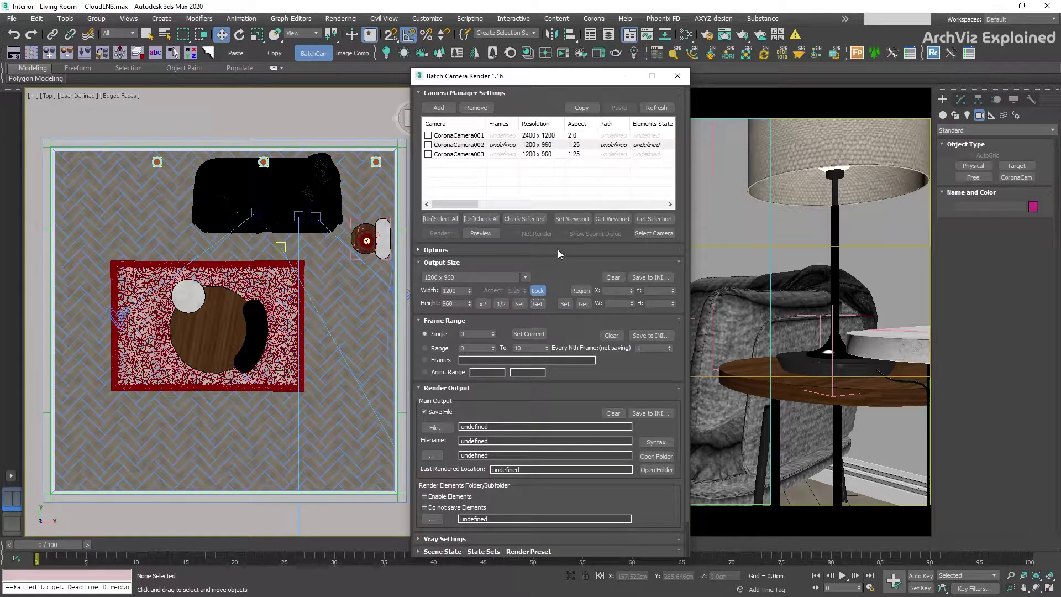
click(611, 277)
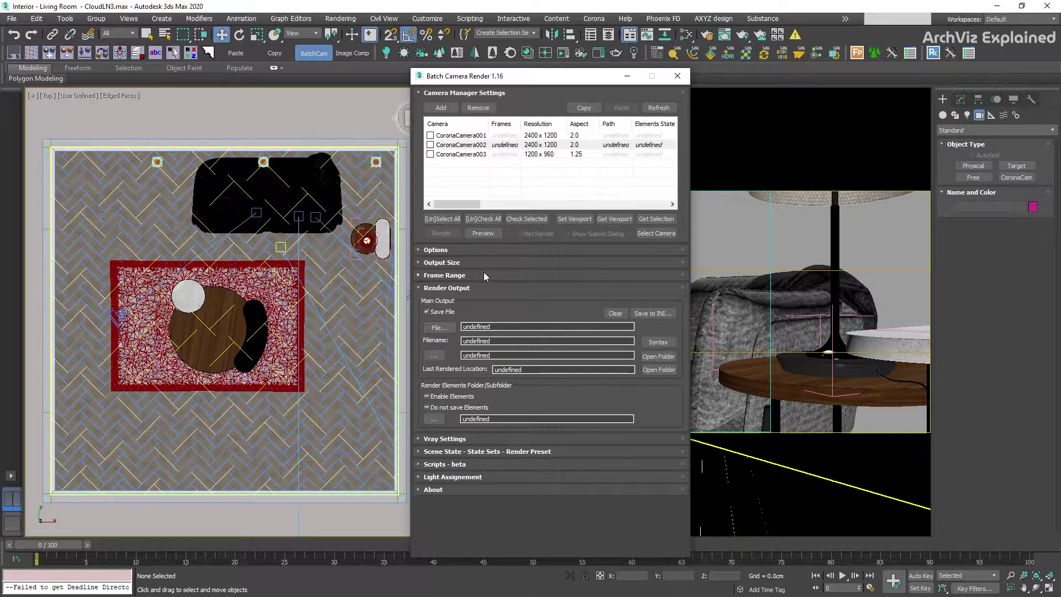
click(482, 274)
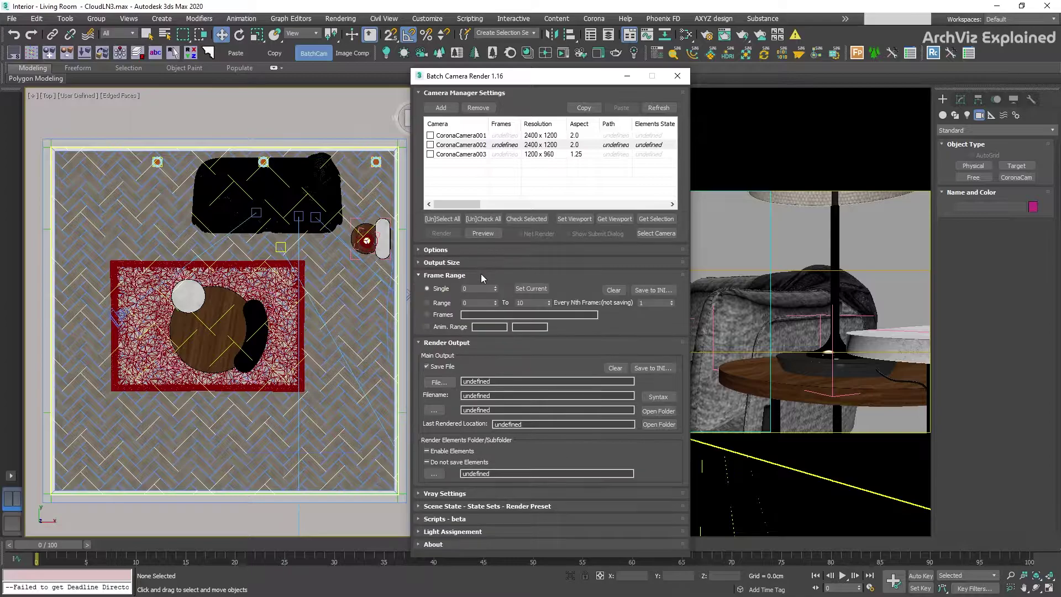
- Select all three cameras and set them to single frame 0, also trying the 0 to 10 frame range
click(479, 135)
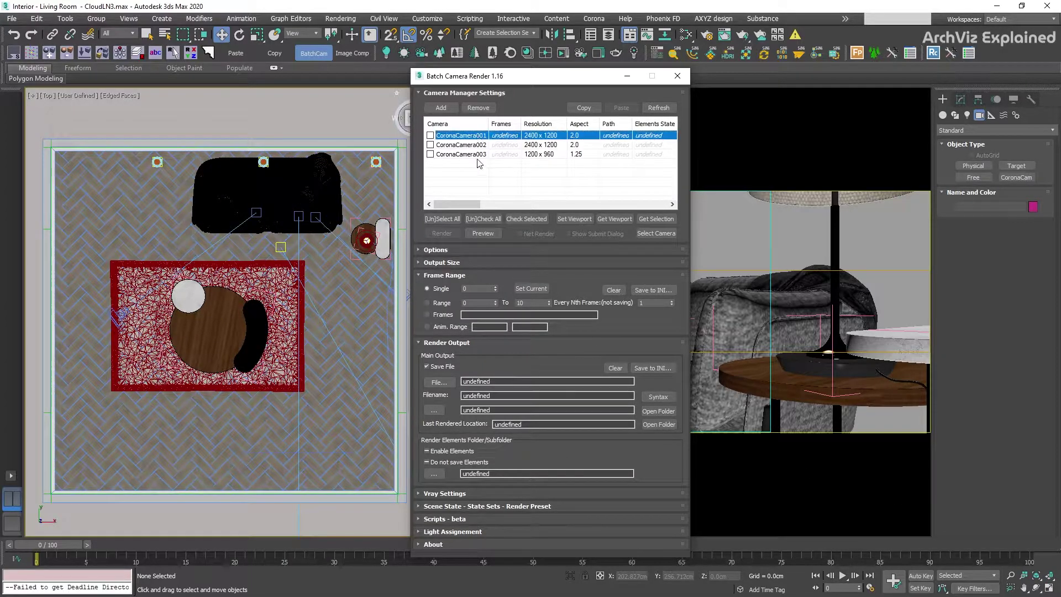
shift+click(471, 155)
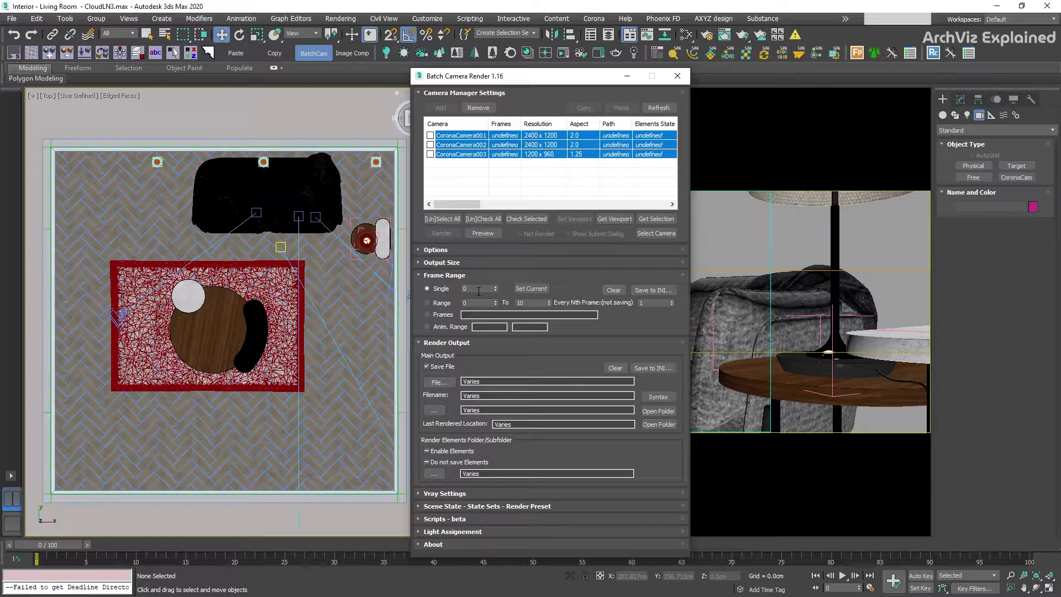
click(479, 288)
text(10)
key(Return)
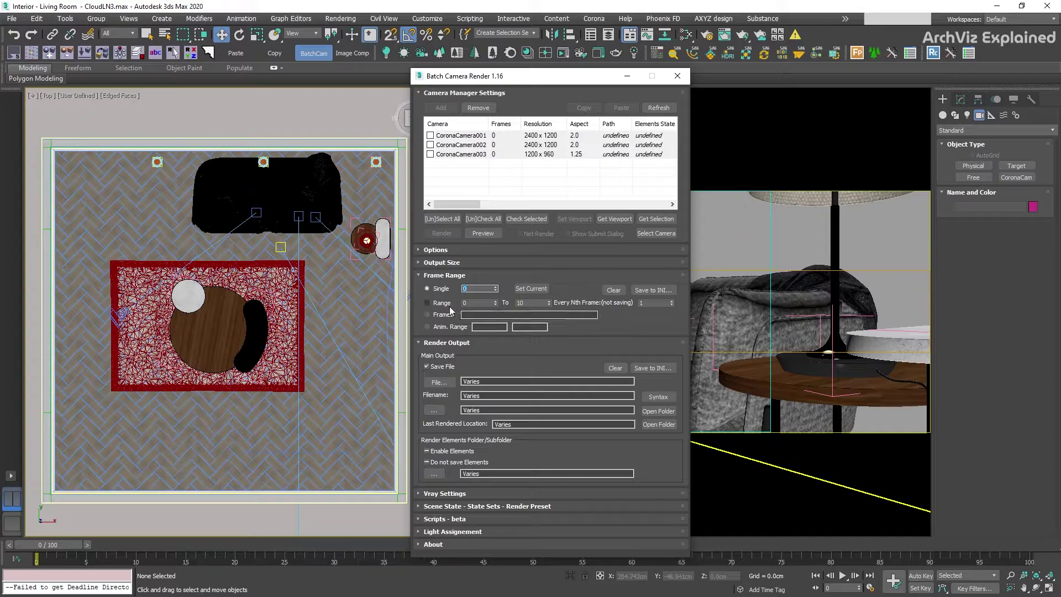
click(427, 303)
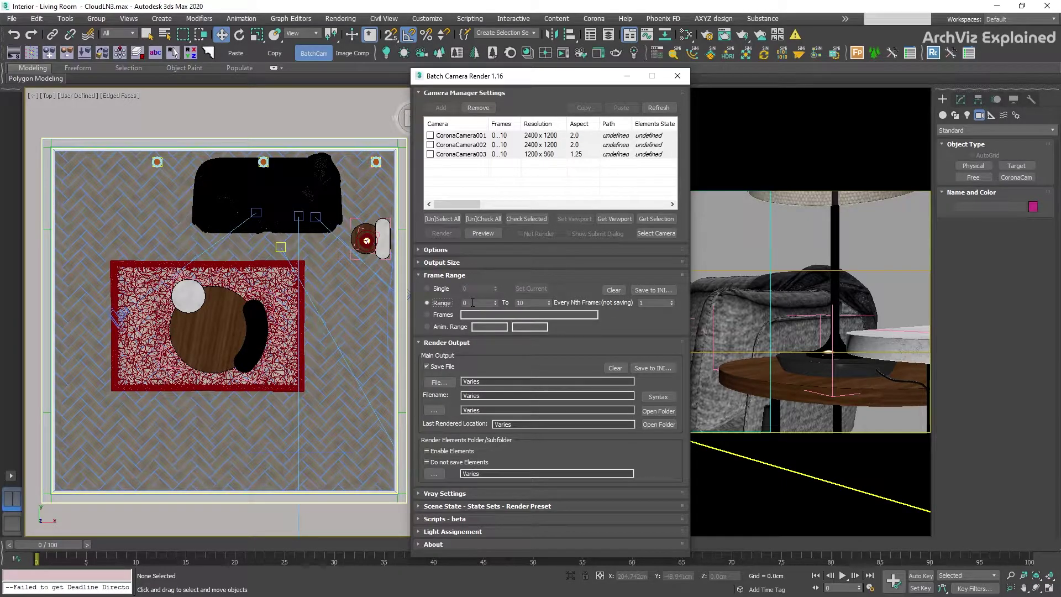
click(449, 275)
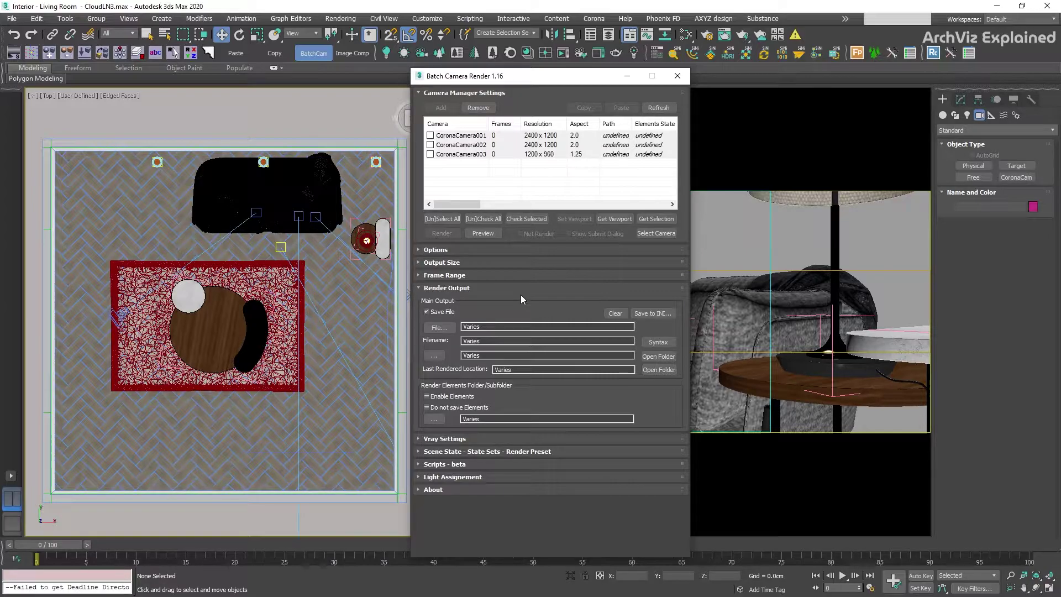
- Set the main render output of the three cameras to BatchRender1.exr in the Batch Render Cam folder
click(443, 326)
text(Bat)
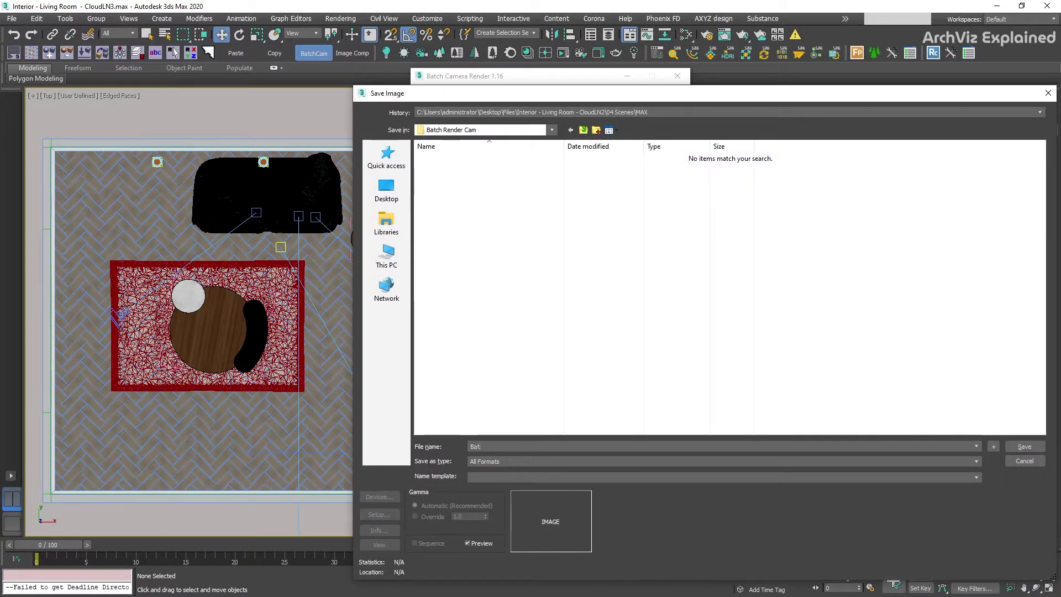
text(chRender.exr)
click(1024, 446)
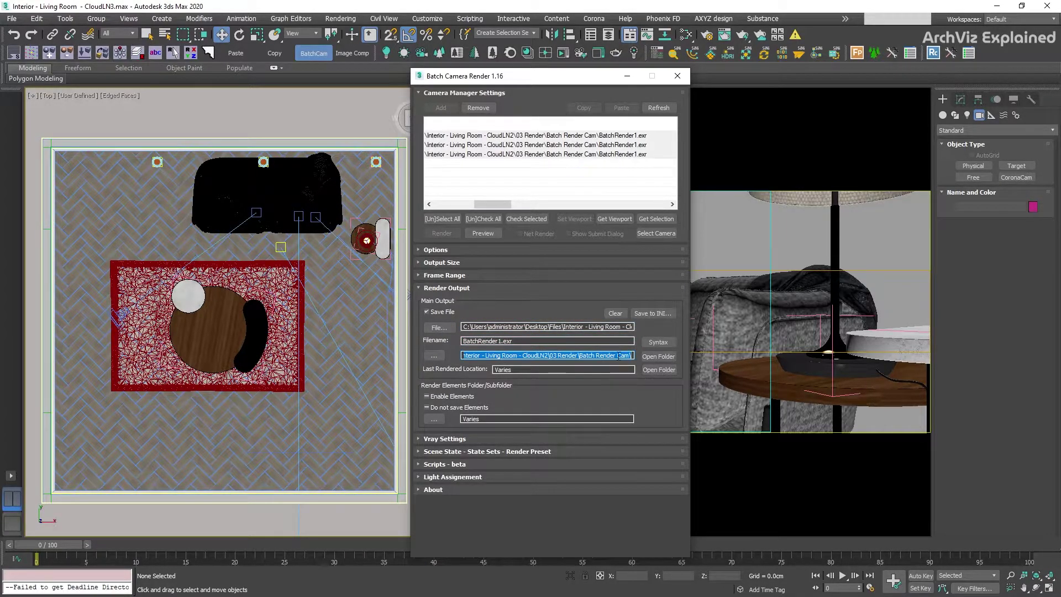
- Try appending a subfolder named "new folder" to the cameras' render output path
text(new folder)
key(Return)
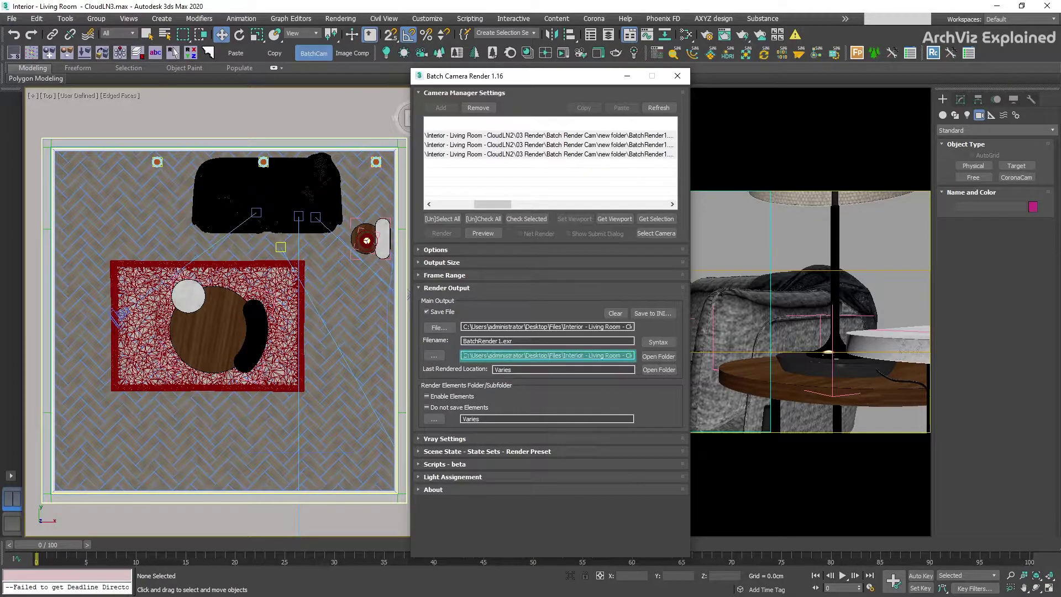
drag(492, 203, 499, 204)
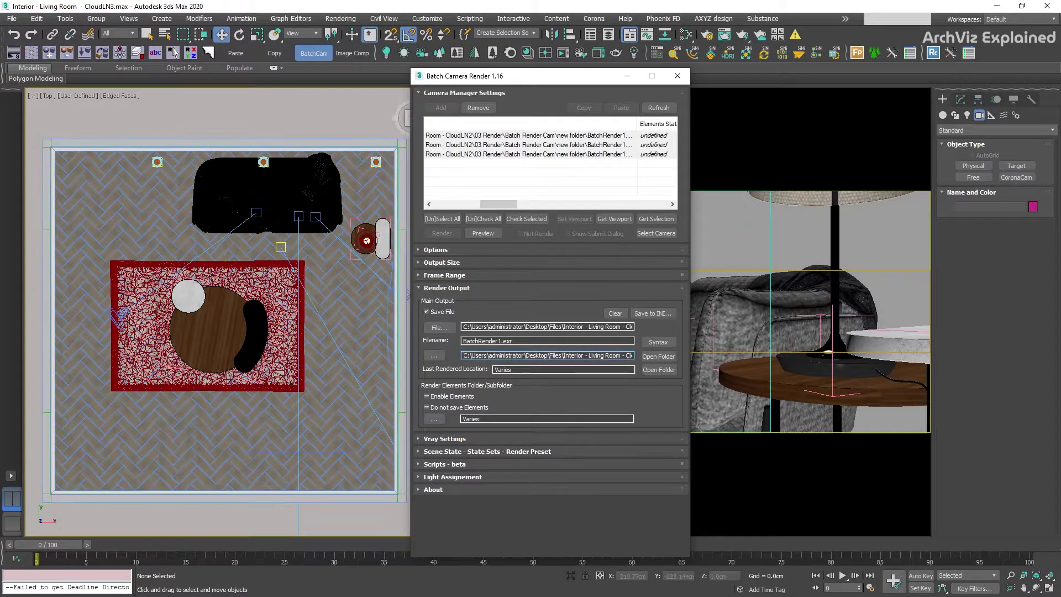
drag(501, 341, 463, 341)
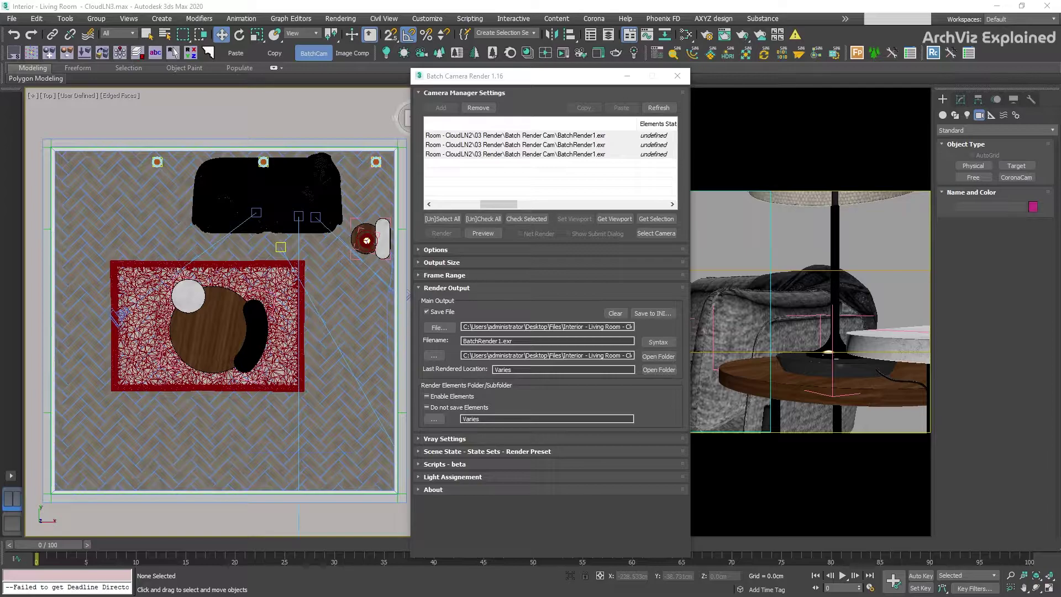
- Consult the filename keyword reference and name the output %projectname%_%cameraname%_%date%.exr inside a %cameraname% subfolder of Batch Render Cam
click(655, 341)
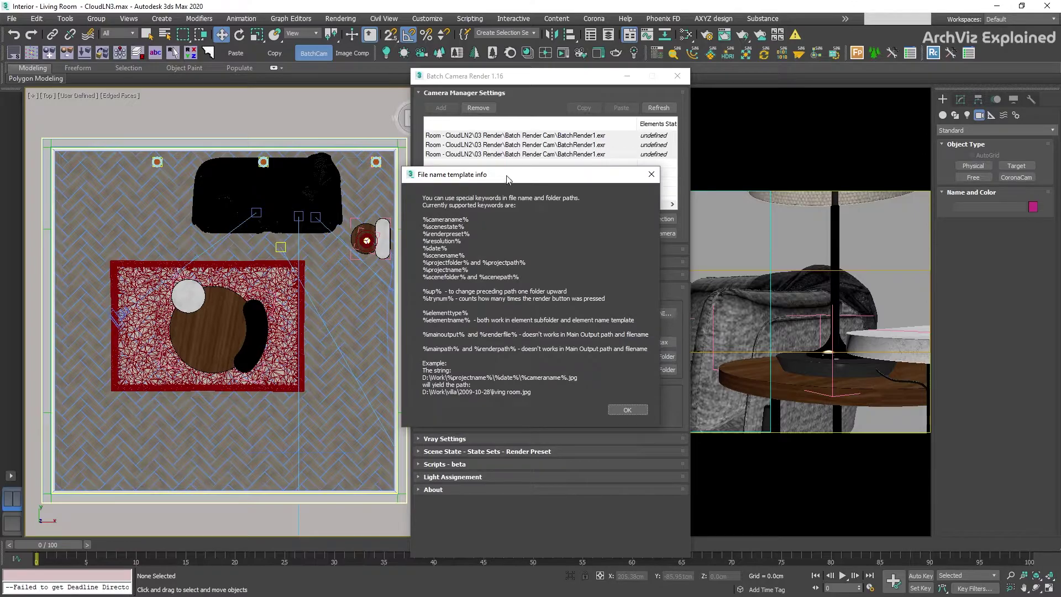
drag(508, 180, 778, 153)
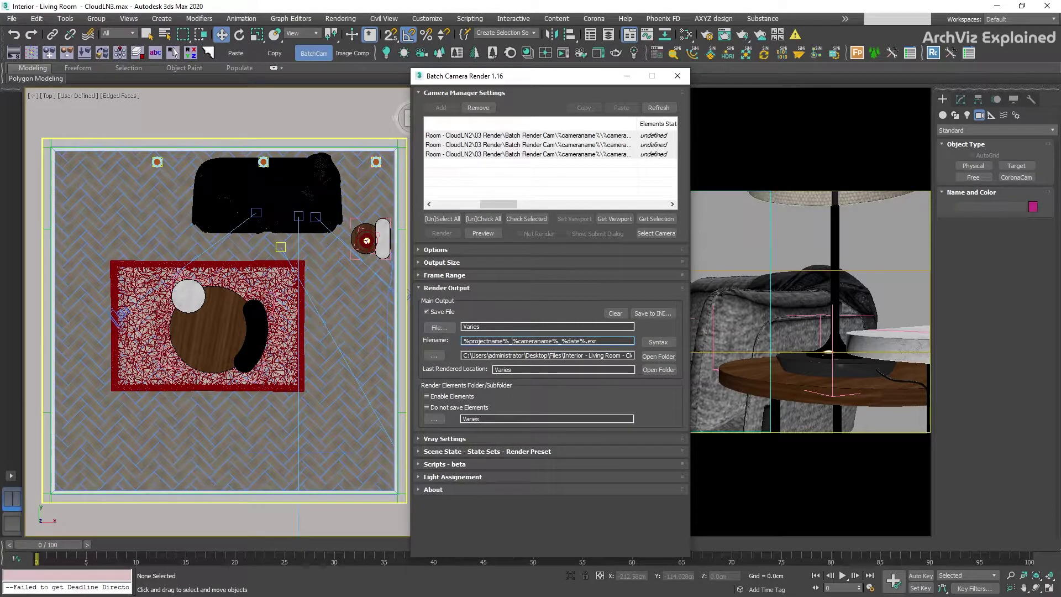
double_click(512, 341)
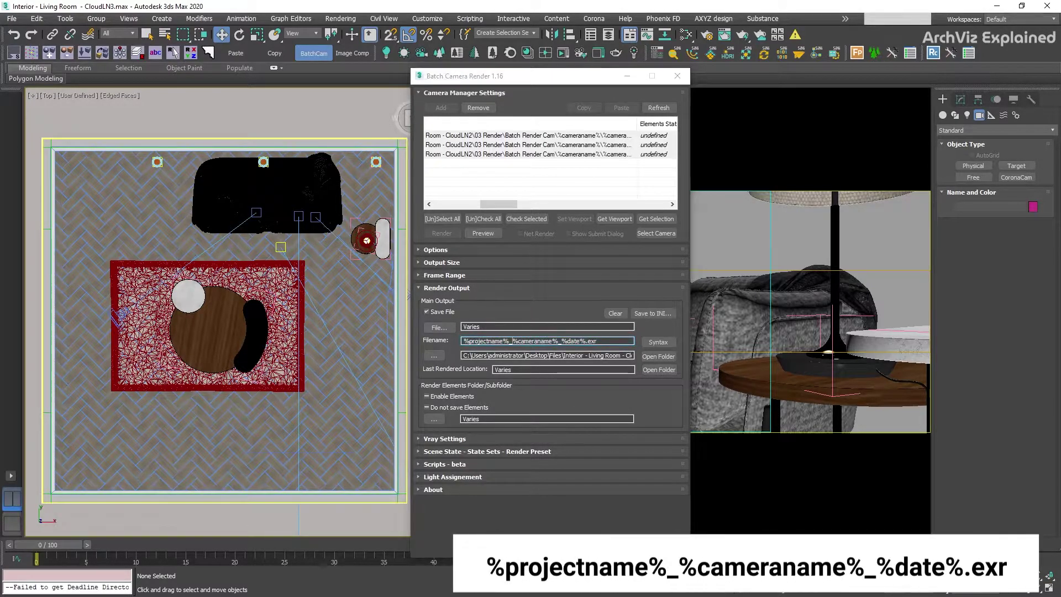
key(Return)
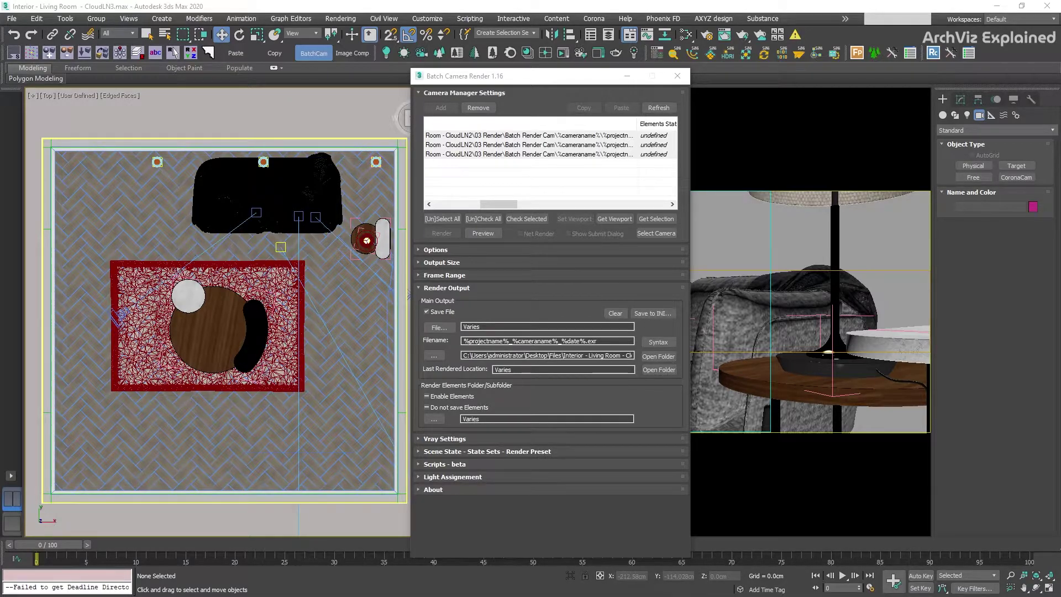
click(547, 355)
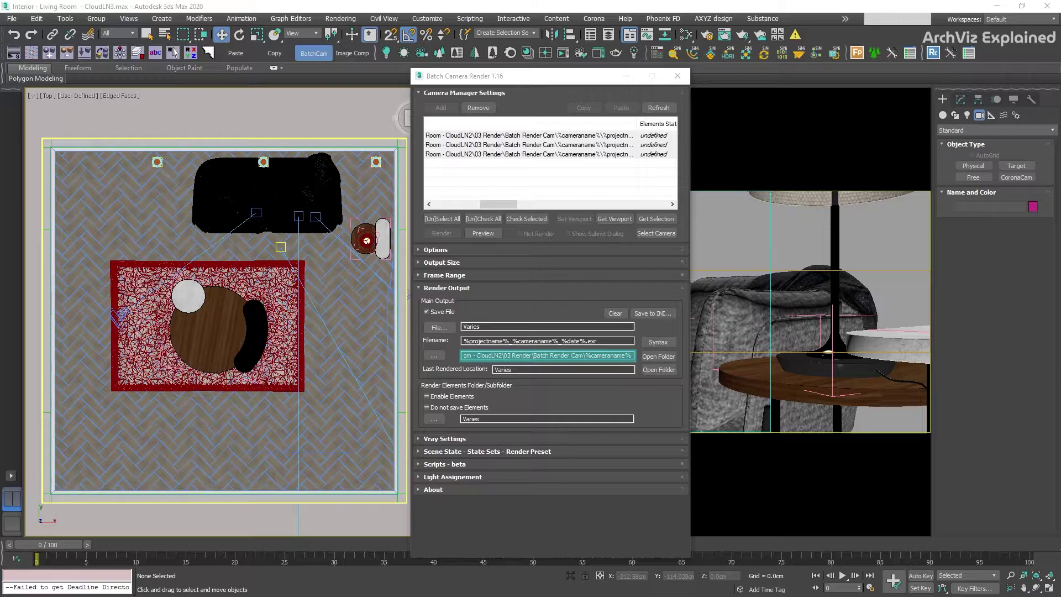
click(613, 355)
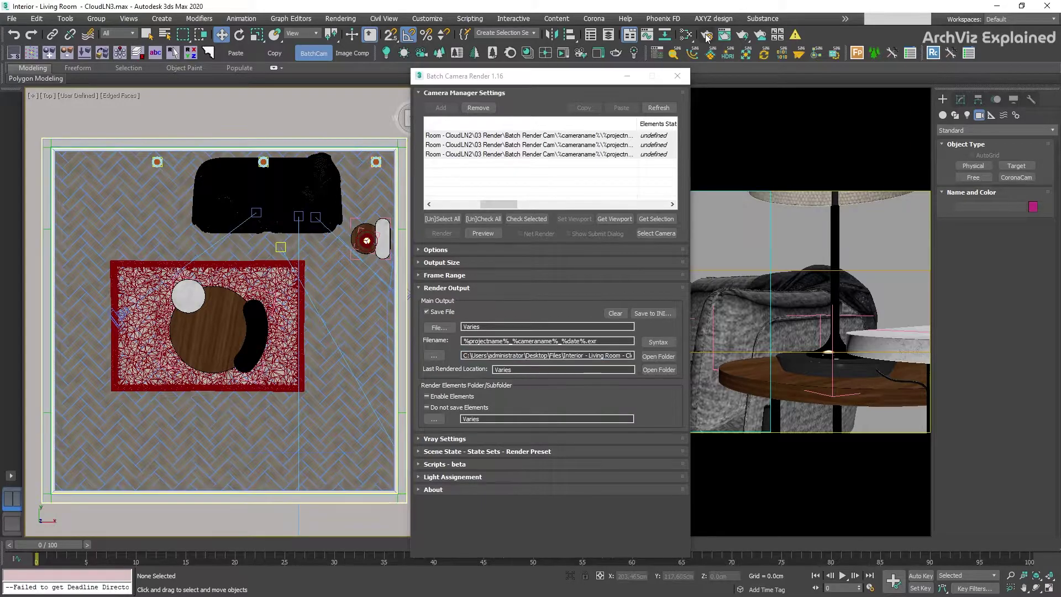
- Examine the scene's render elements and their output path fields in Render Setup, including CoronaSun001, CMasking_WireColor and Interactive LightMix
click(706, 35)
key(F10)
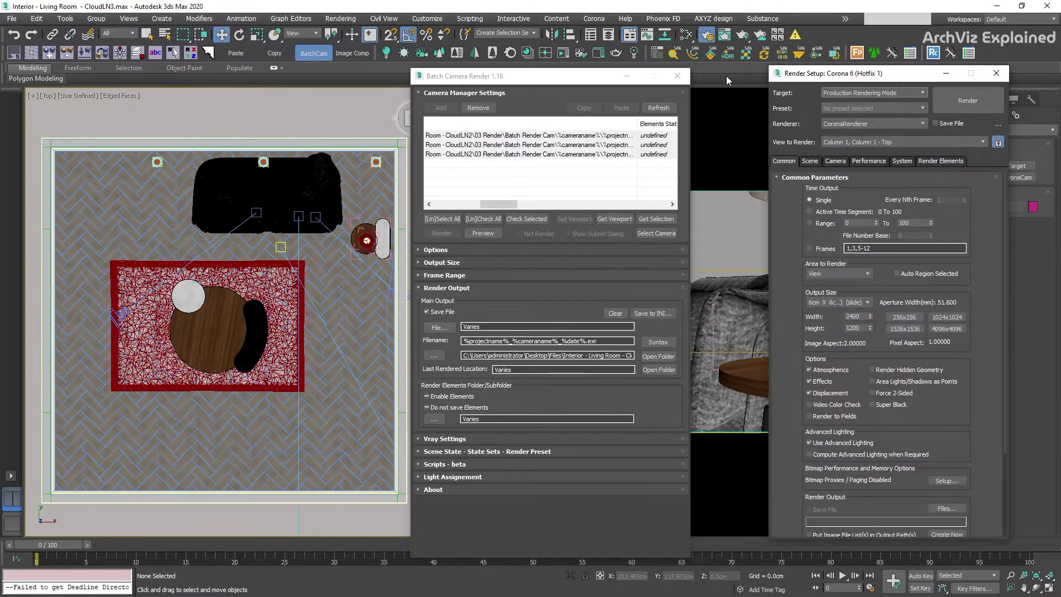
click(940, 161)
click(831, 238)
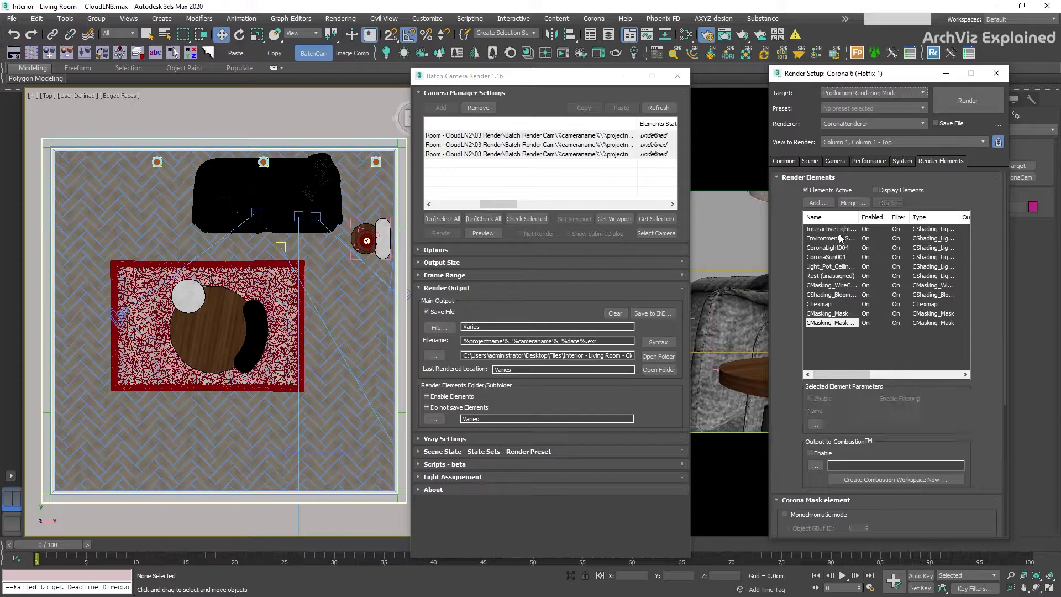
click(832, 249)
click(833, 257)
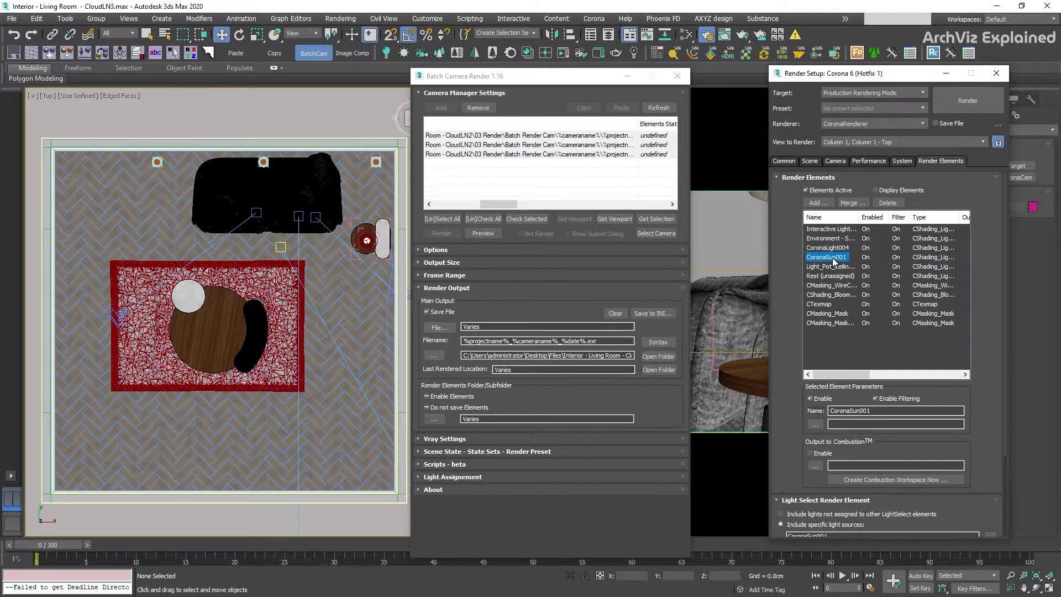
click(836, 267)
click(837, 275)
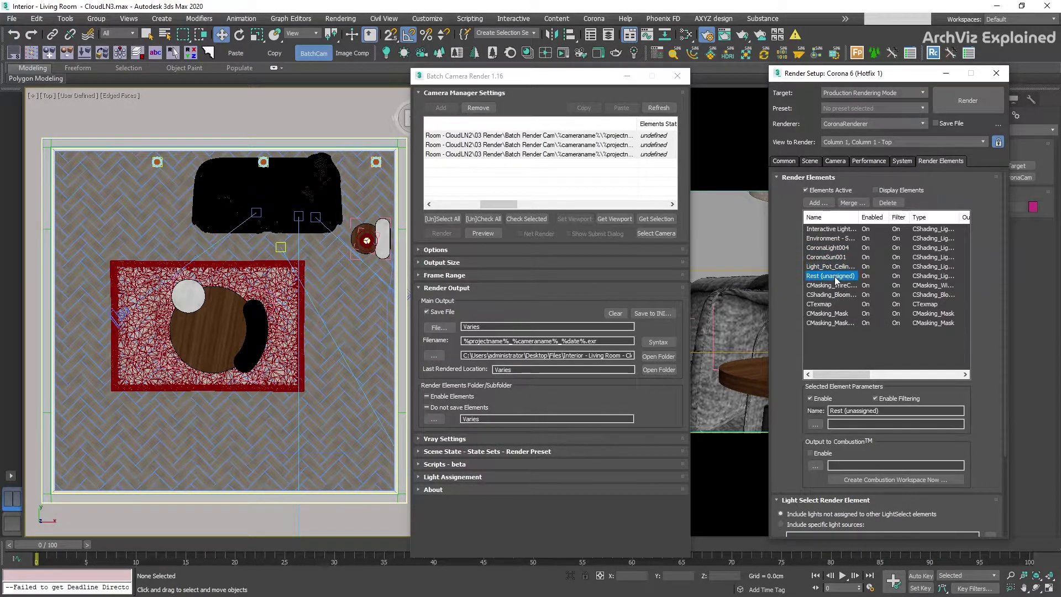
click(835, 286)
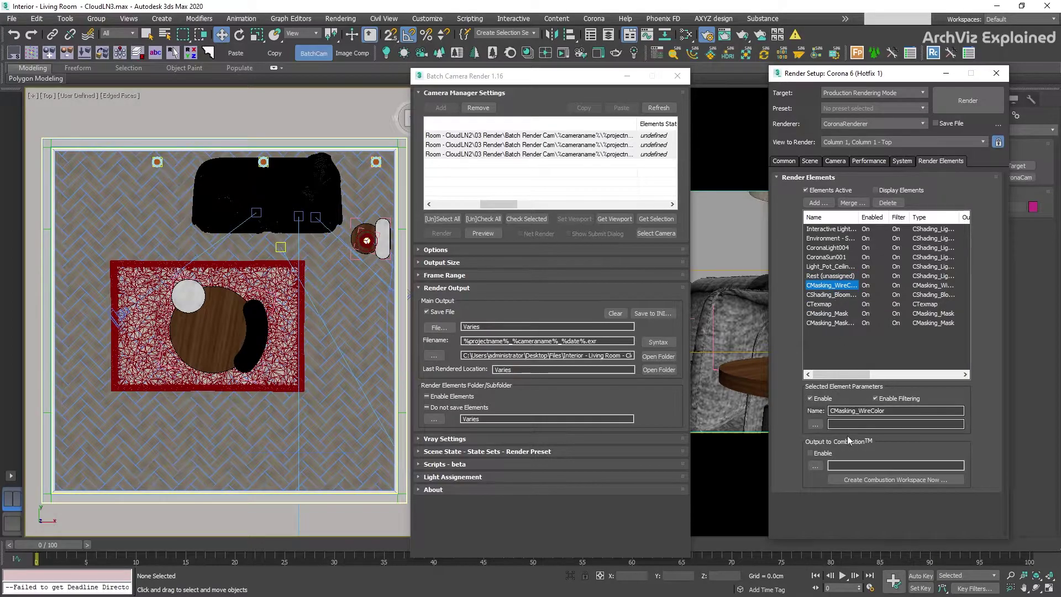
click(839, 426)
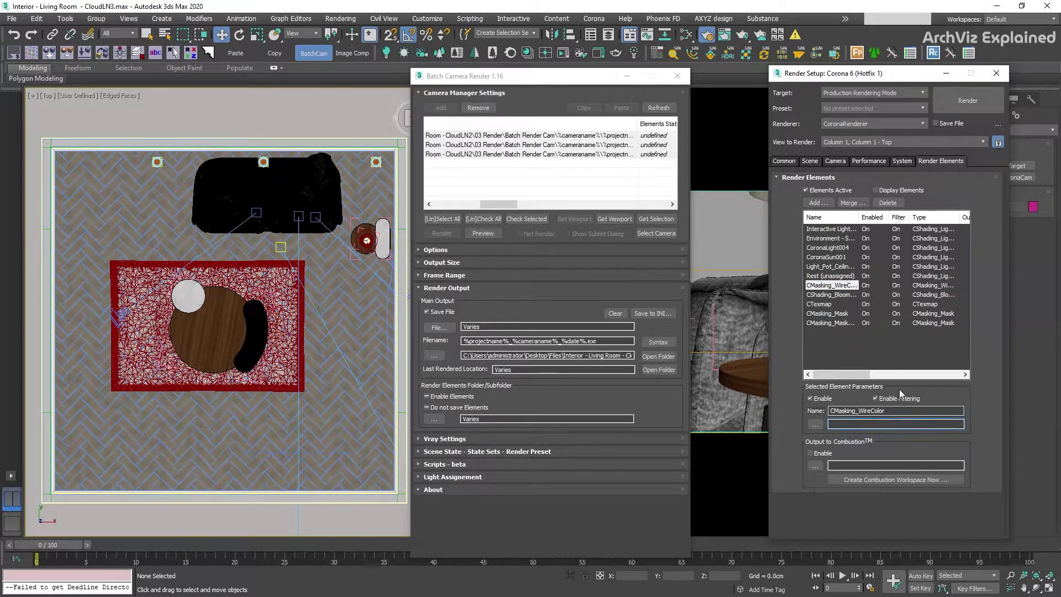
click(832, 228)
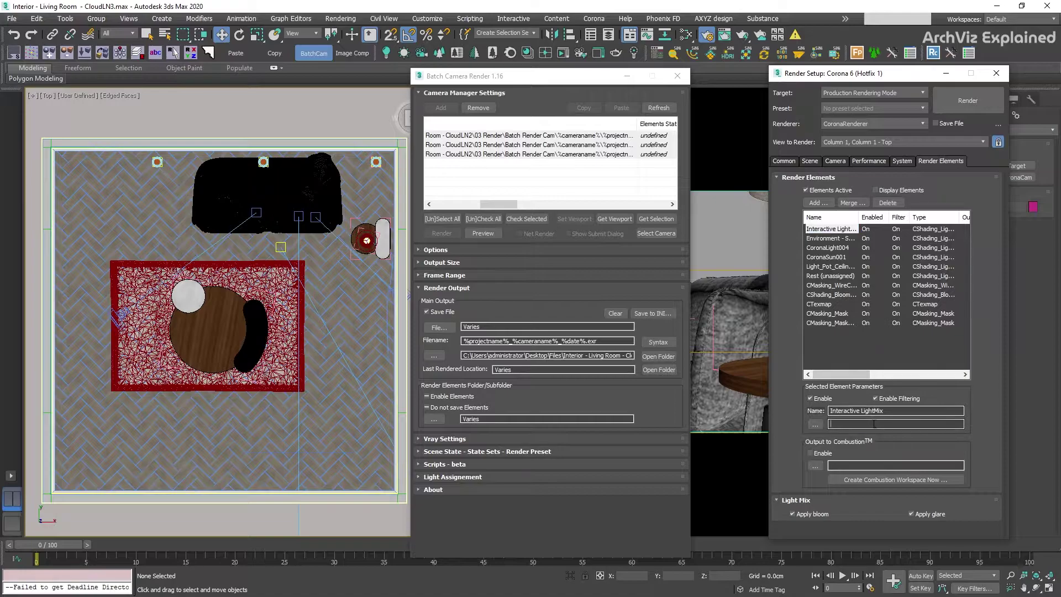
click(1000, 73)
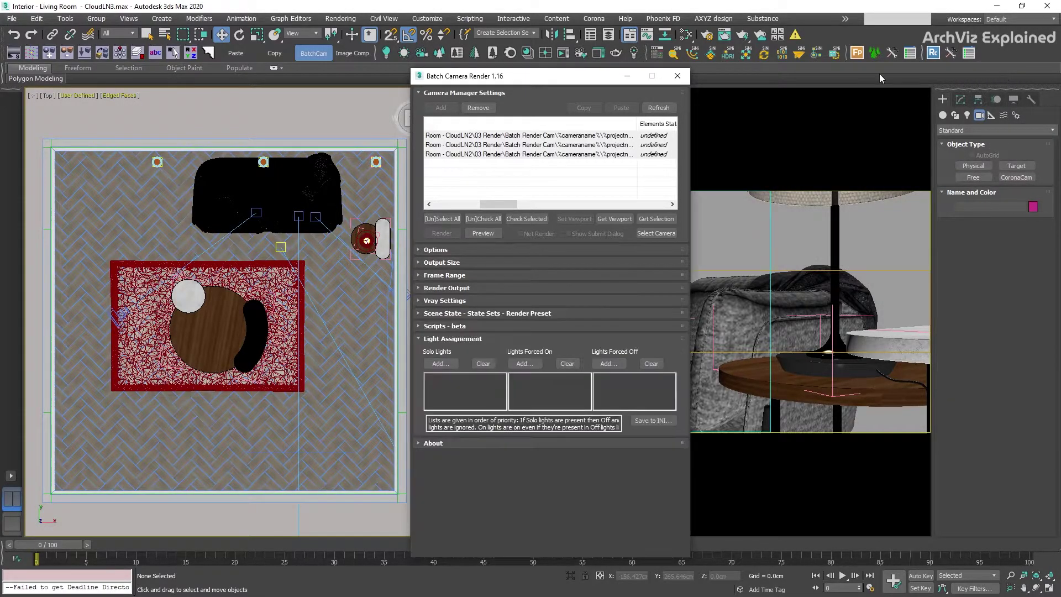
- Assign CoronaSun001 as the solo light for the three cameras
drag(498, 204, 453, 204)
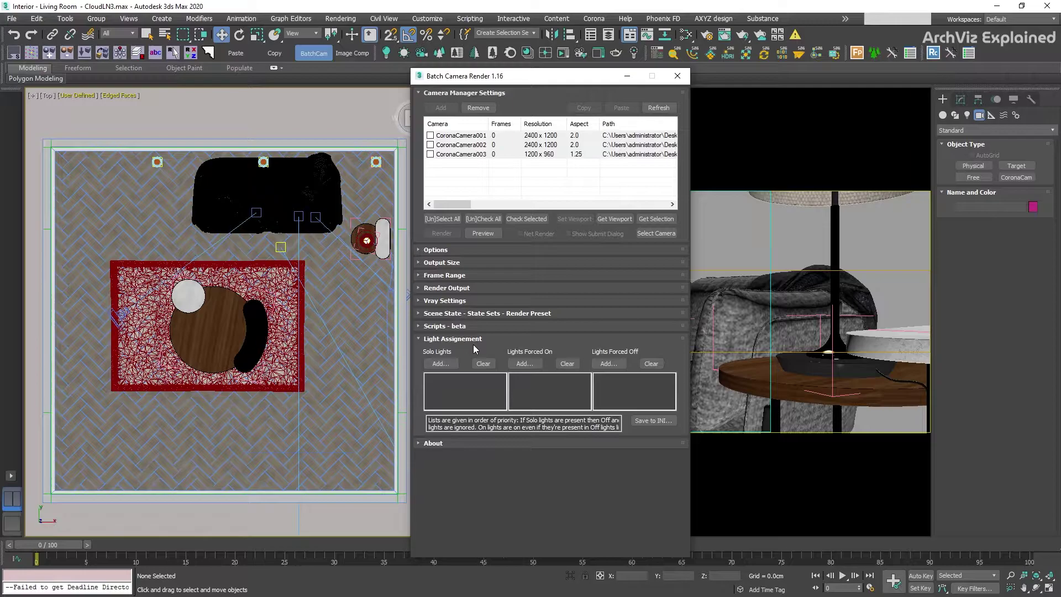
click(445, 363)
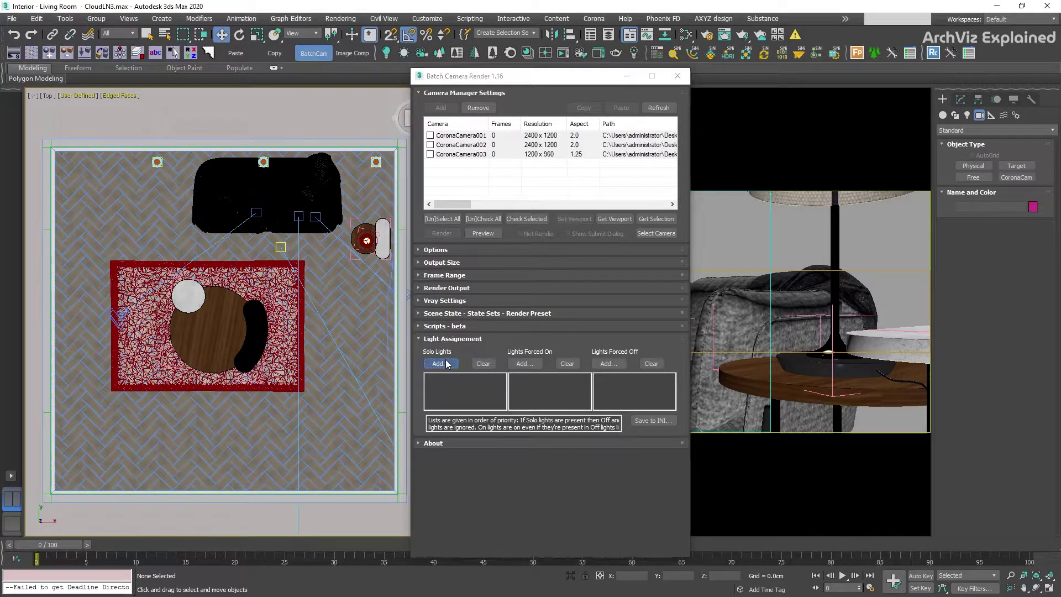
click(210, 152)
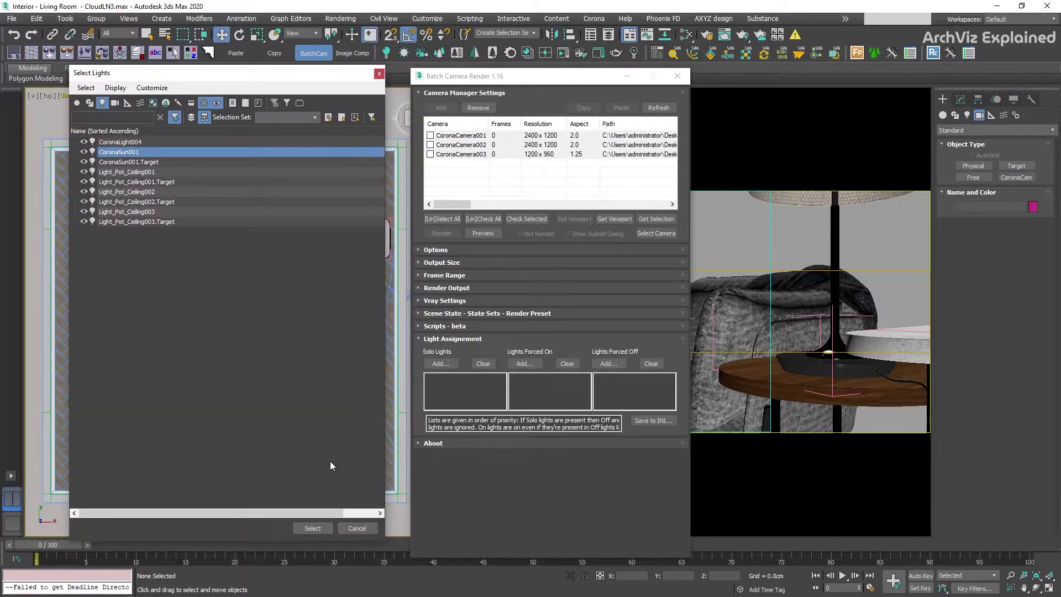
click(312, 528)
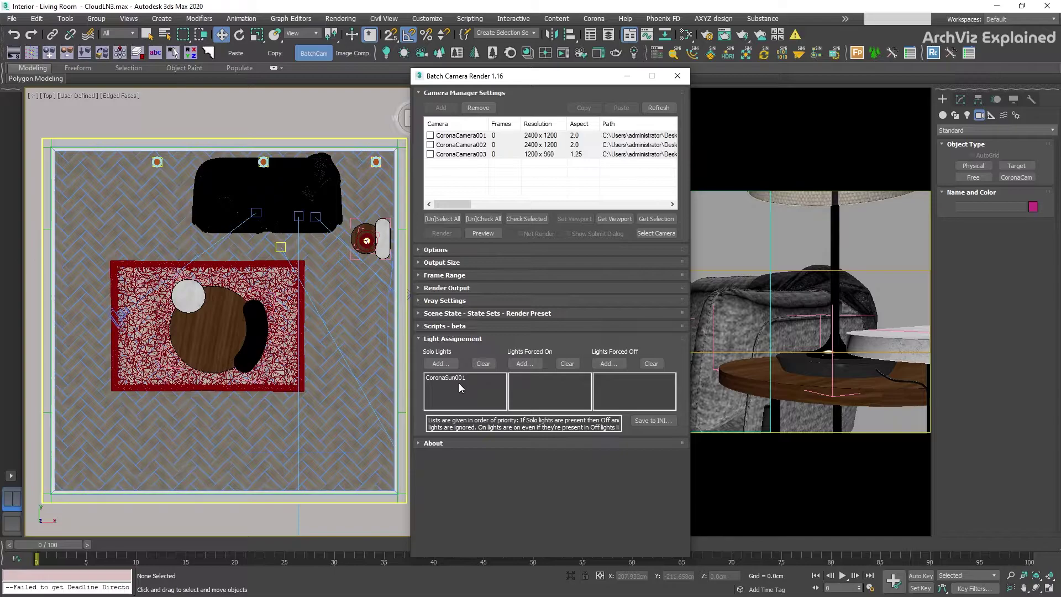
- Add Light_Pot_Ceiling001 and Light_Pot_Ceiling002 to the lights forced on for the cameras
click(534, 366)
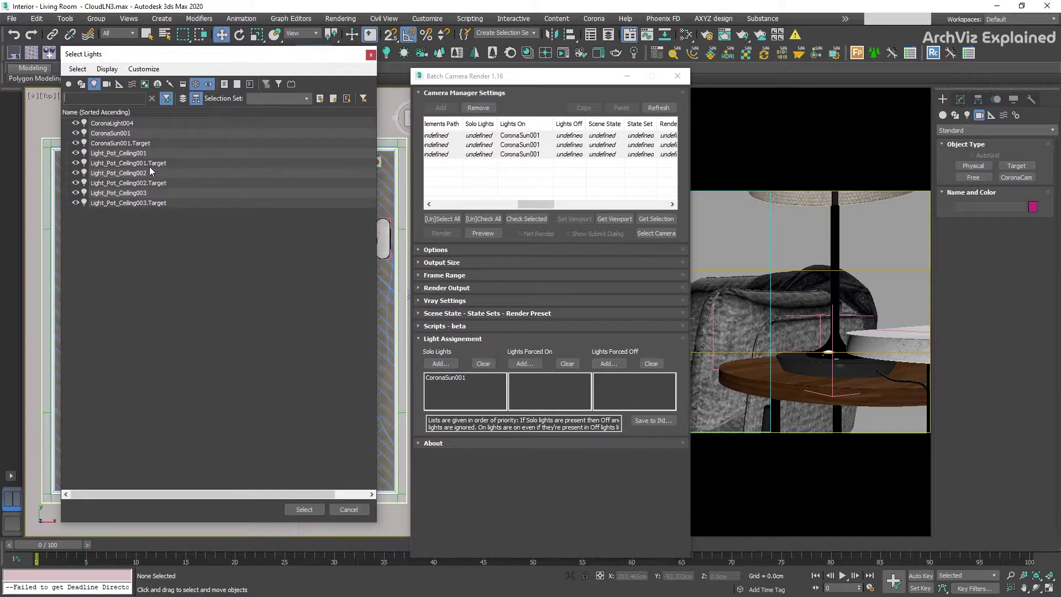
click(130, 153)
ctrl+click(141, 173)
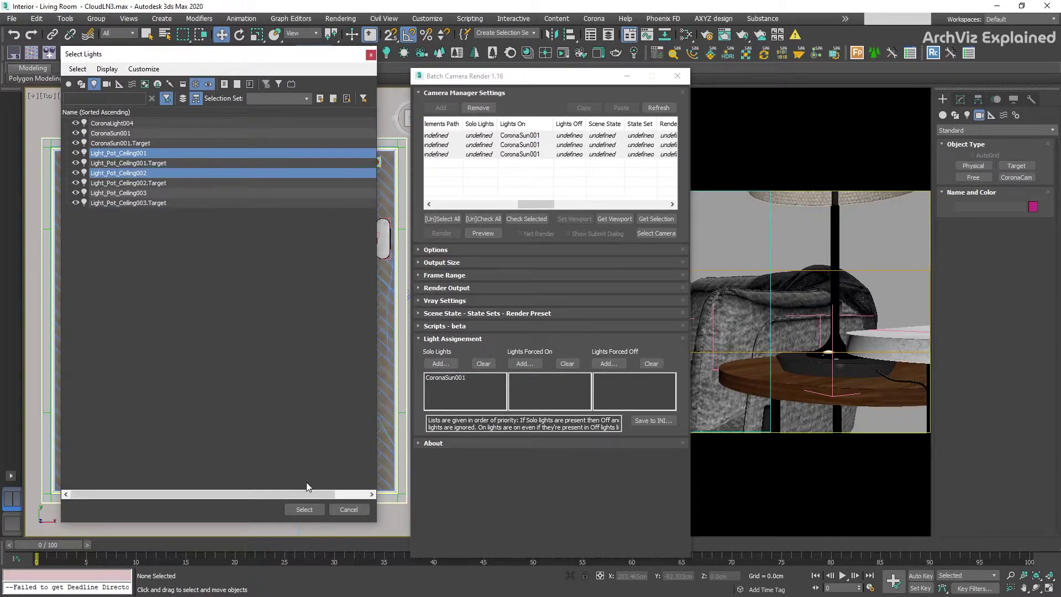
click(304, 508)
- Force off Light_Pot_Ceiling003 and CoronaLight004 for the cameras, and clear the light assignment lists
click(609, 363)
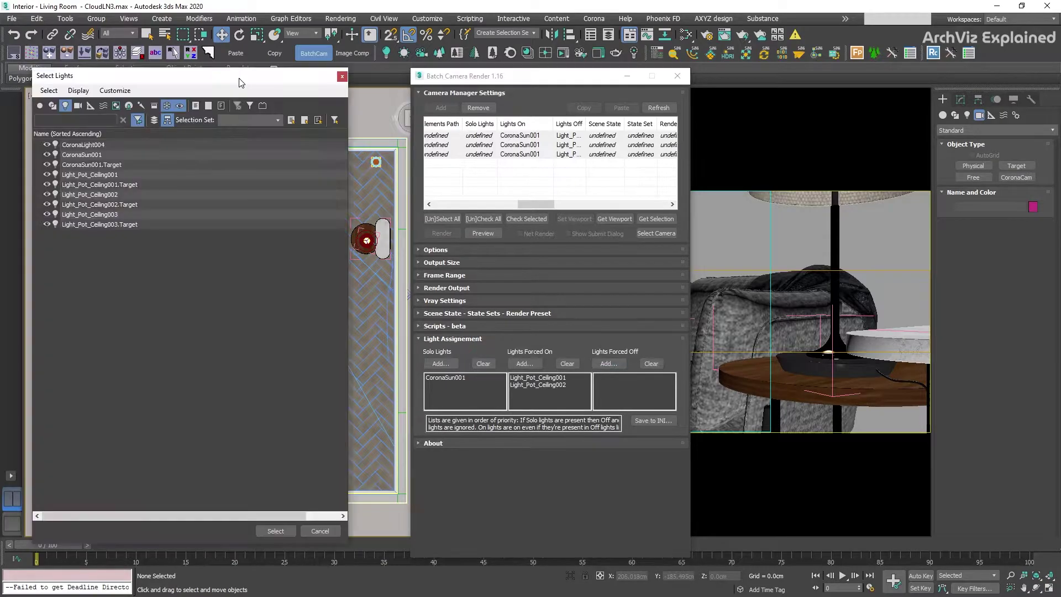
click(110, 215)
ctrl+click(100, 144)
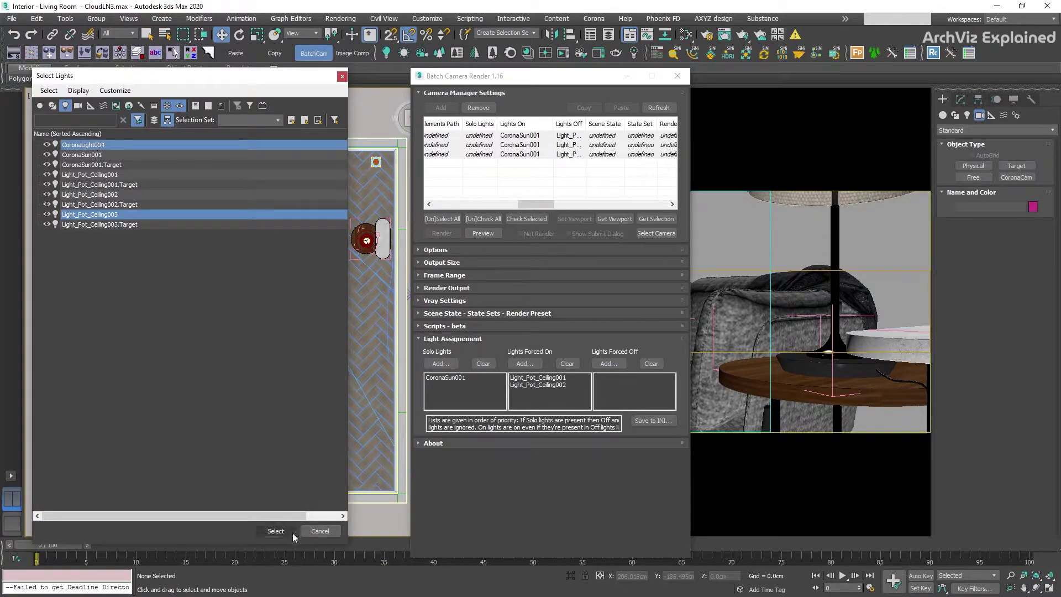
click(276, 531)
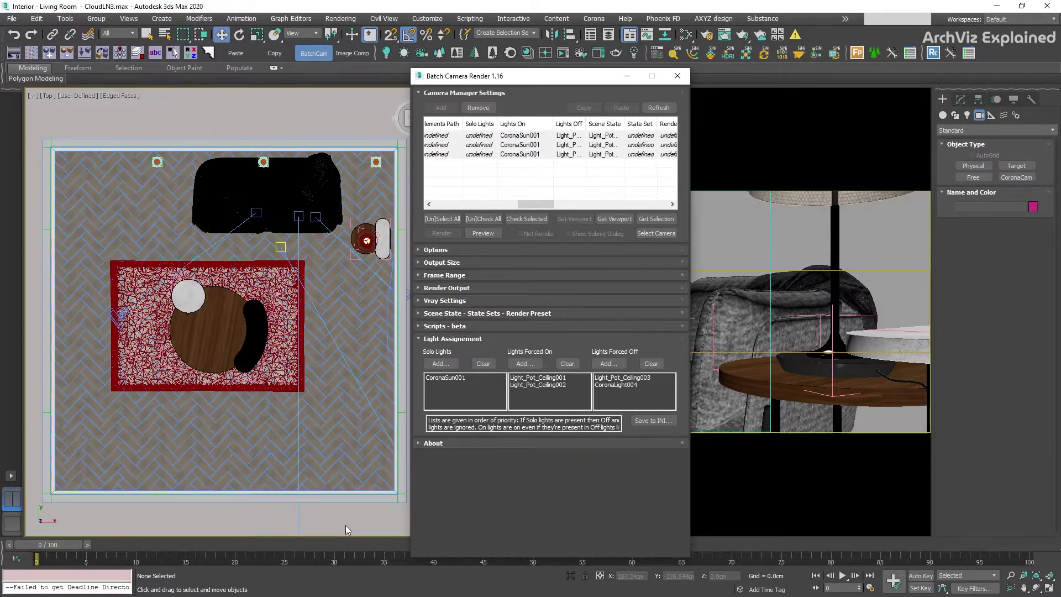
click(483, 363)
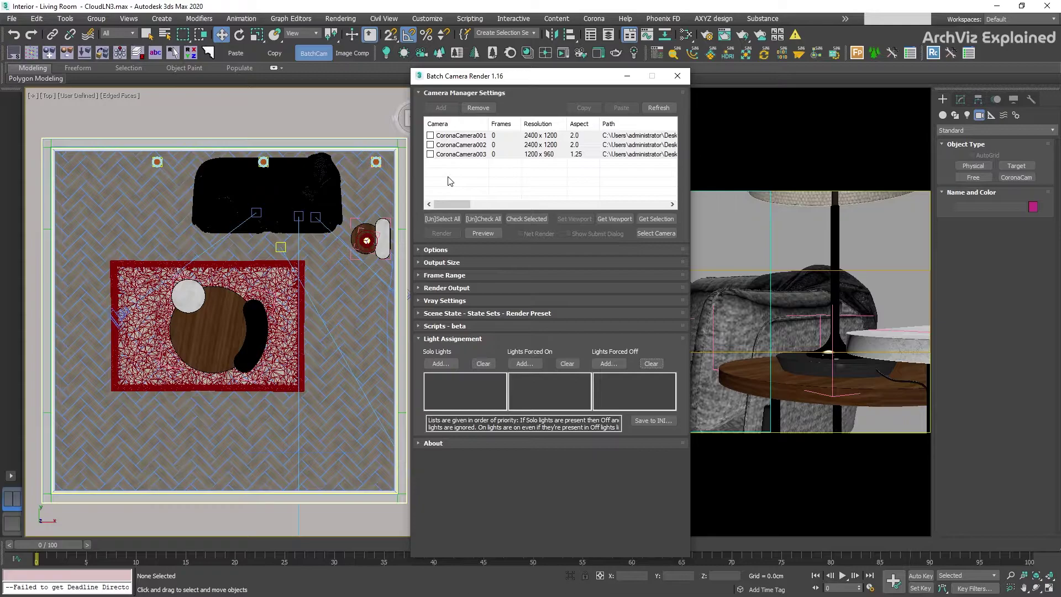
- Mark CoronaCamera001, CoronaCamera002 and CoronaCamera003 for rendering and start the local batch render
click(430, 154)
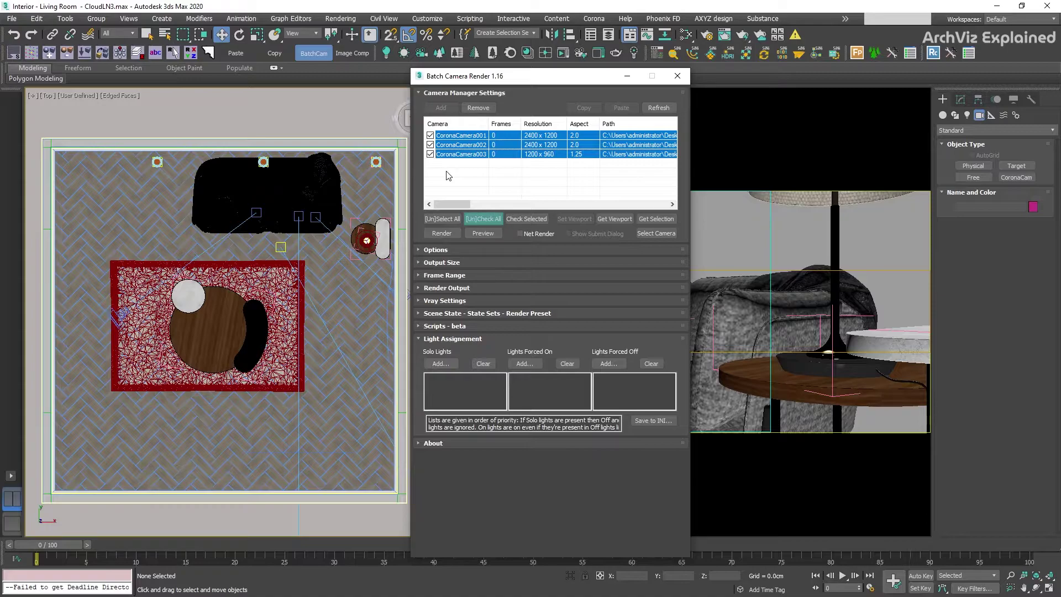
click(442, 233)
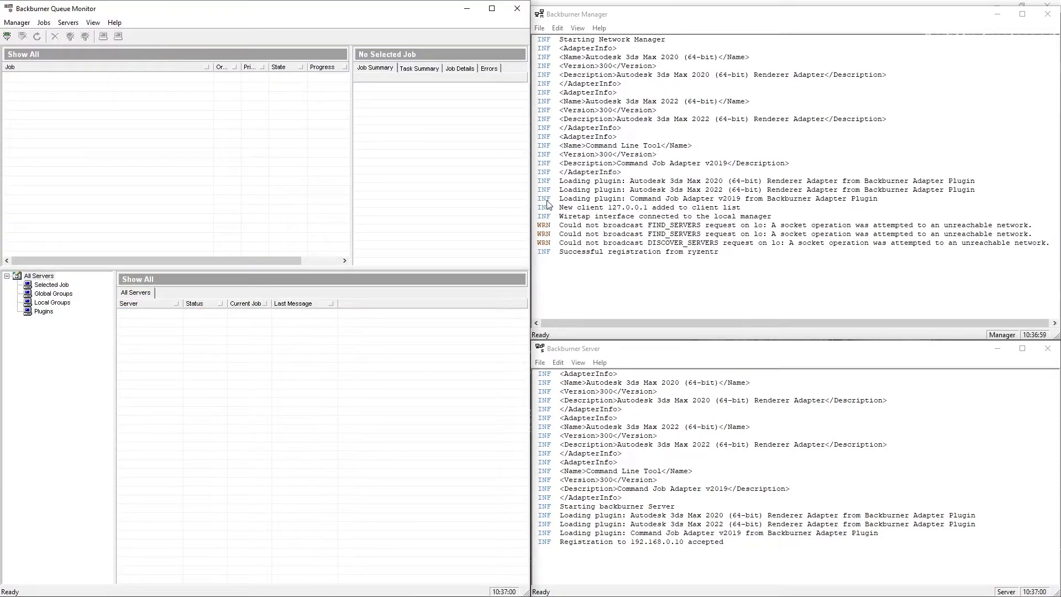
- Connect the Backburner Queue Monitor to its manager, and submit the three cameras from 3ds Max as network render jobs
click(7, 36)
click(275, 334)
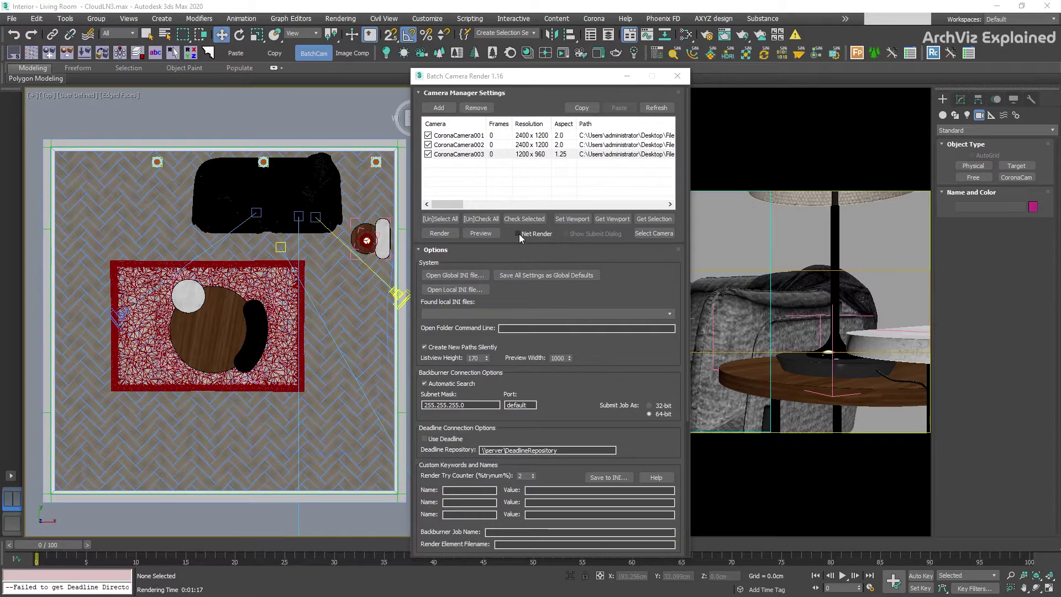
click(519, 234)
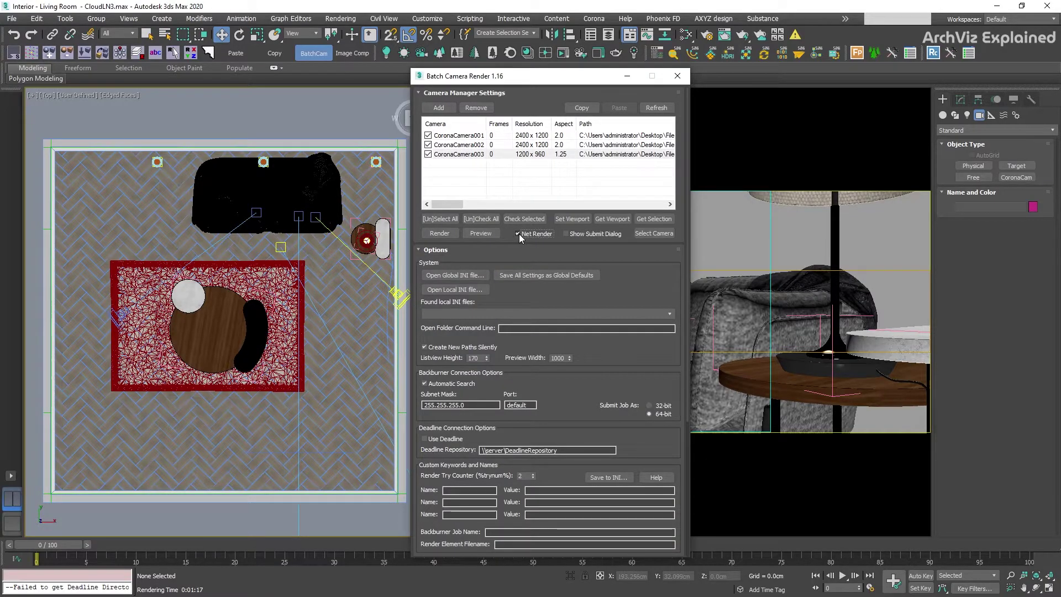
click(437, 250)
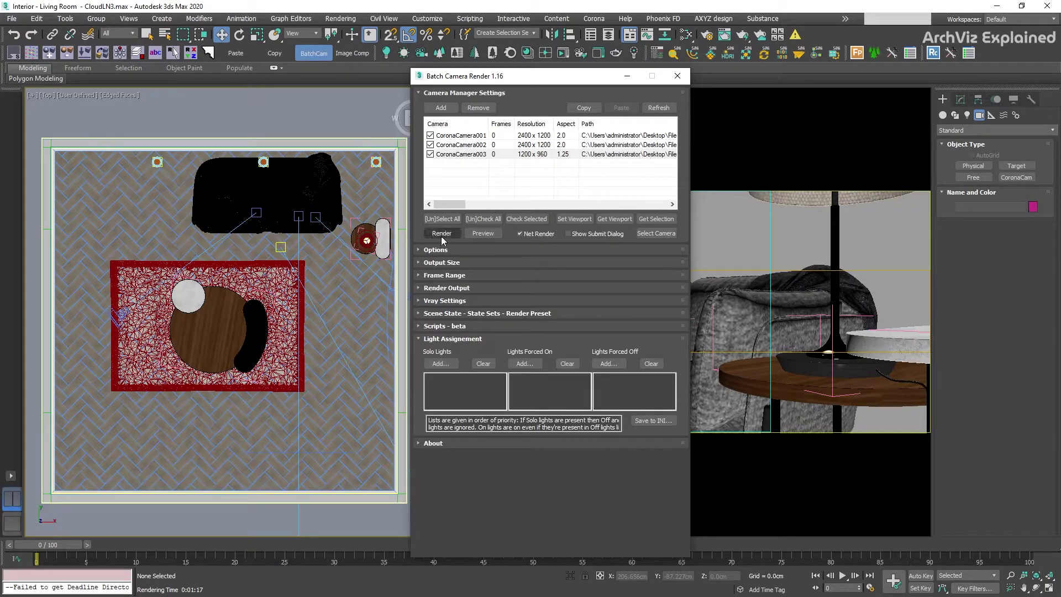
click(441, 234)
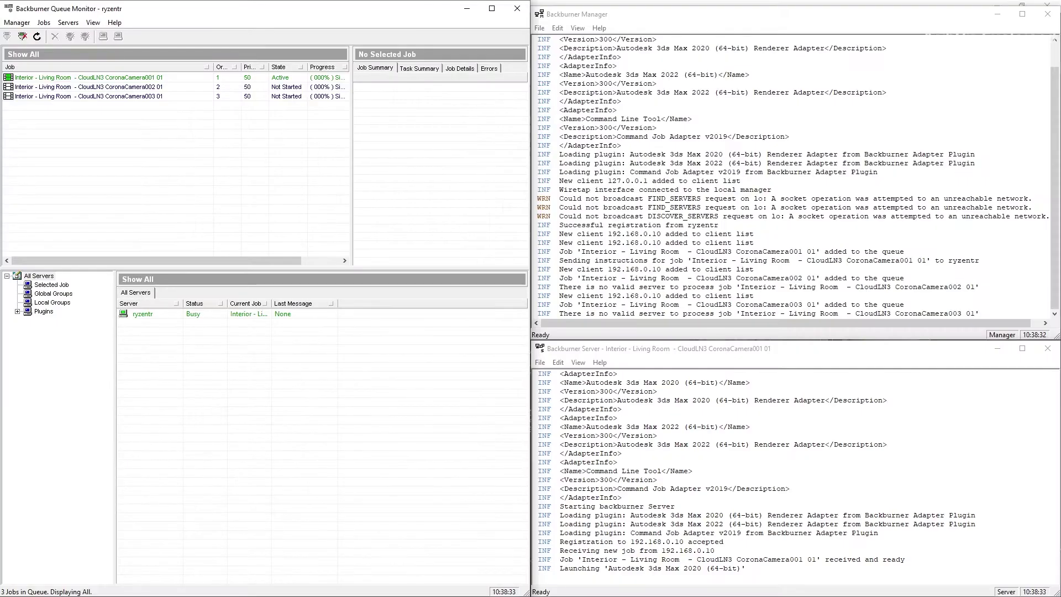
click(172, 79)
shift+click(169, 97)
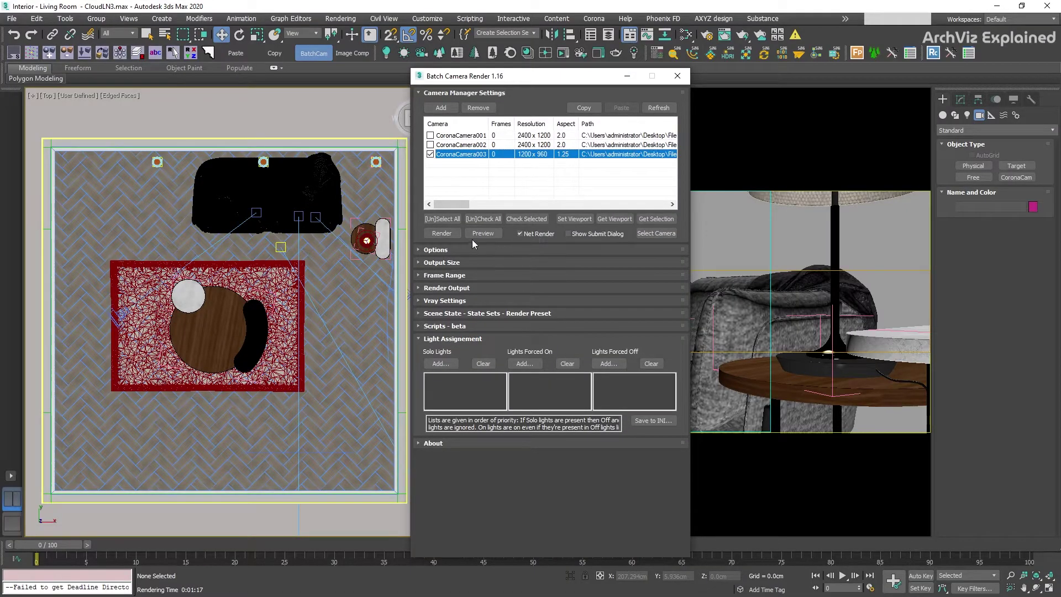
- Submit CoronaCamera003 alone as another network render and select its new job in the Backburner queue
click(447, 288)
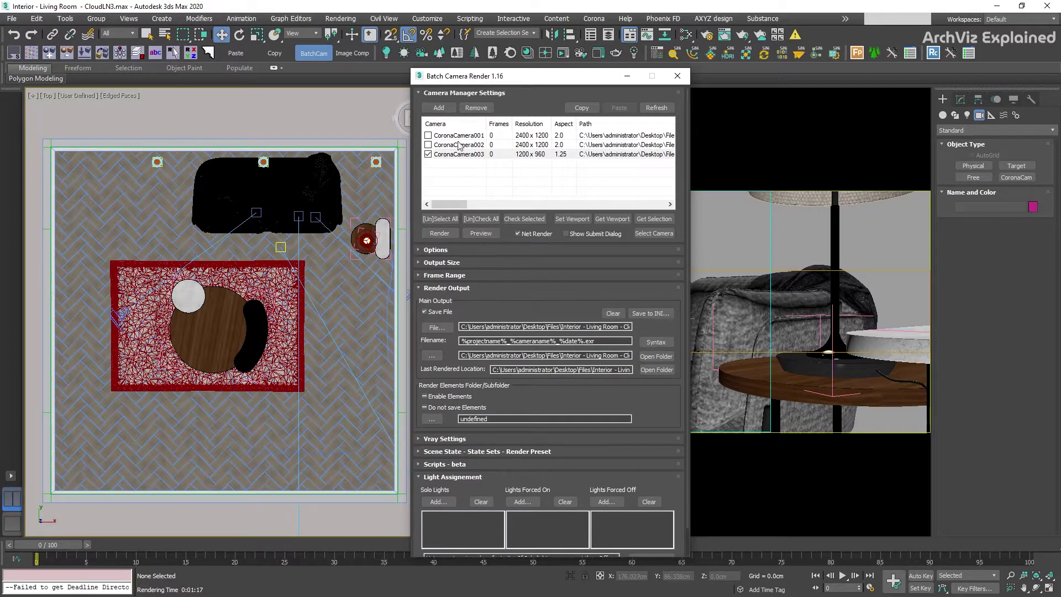
click(442, 235)
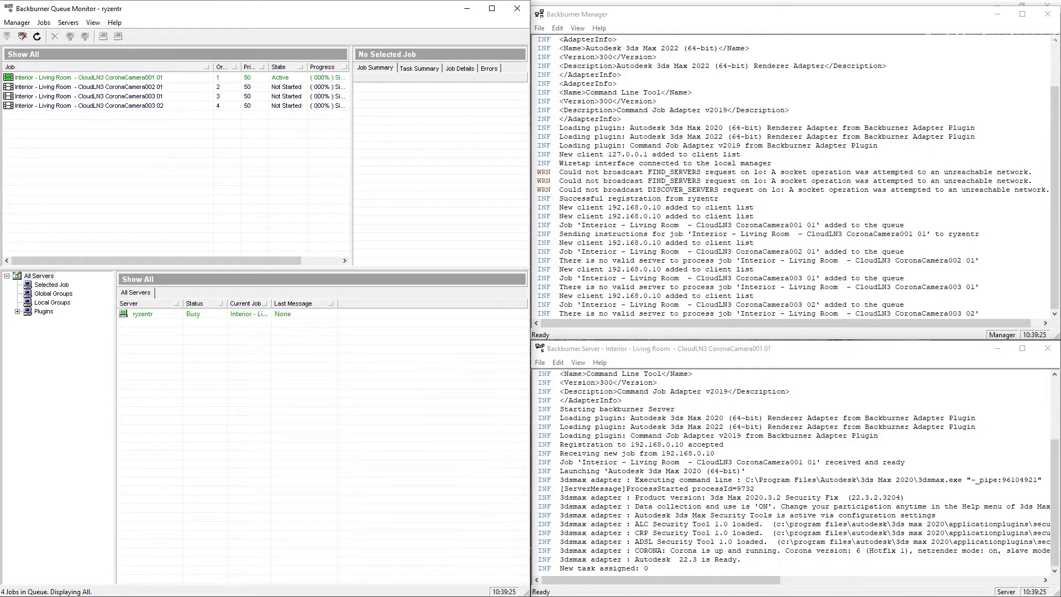
click(143, 106)
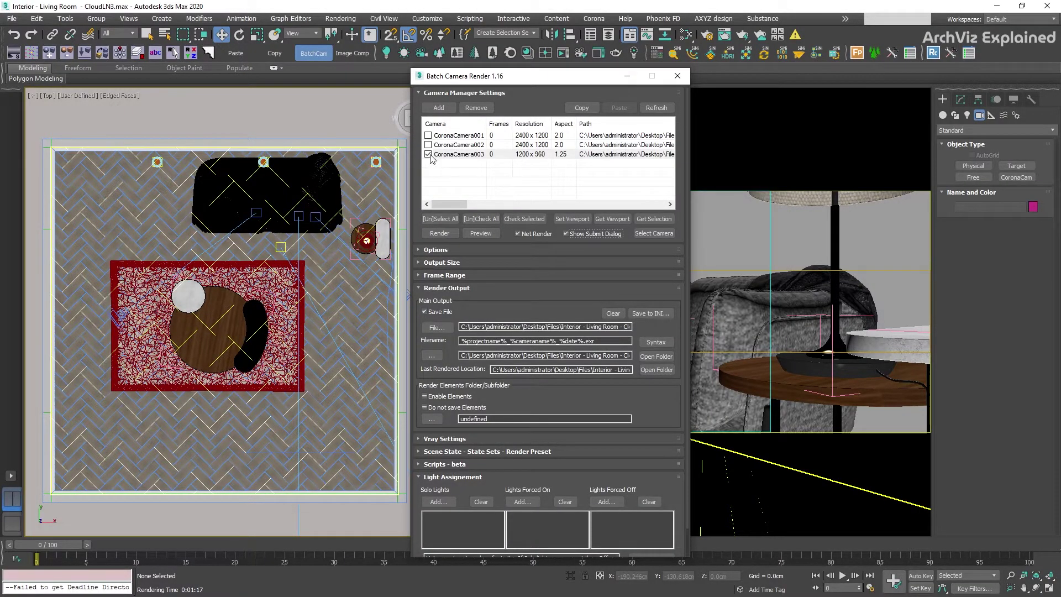
- Mark only CoronaCamera002 for network rendering and set its job priority to 90 in the submission dialog
click(428, 155)
click(428, 144)
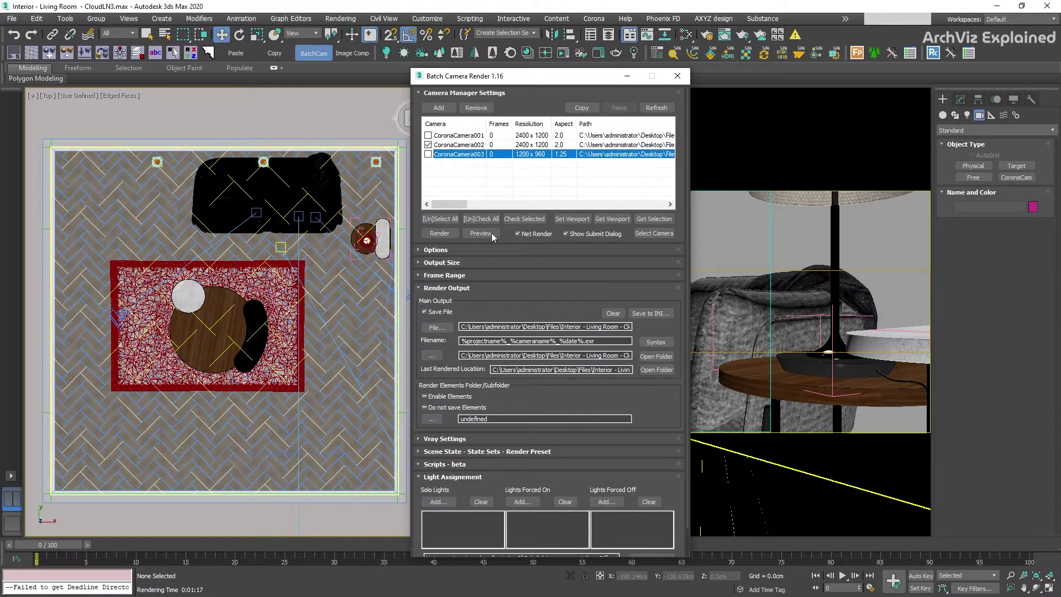
click(439, 234)
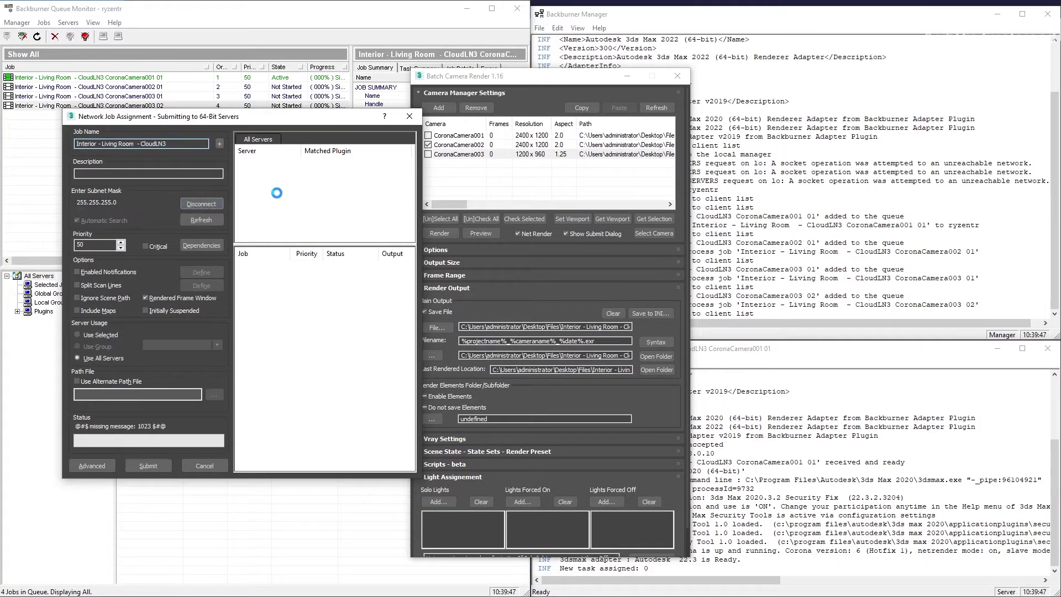
double_click(99, 245)
text(9)
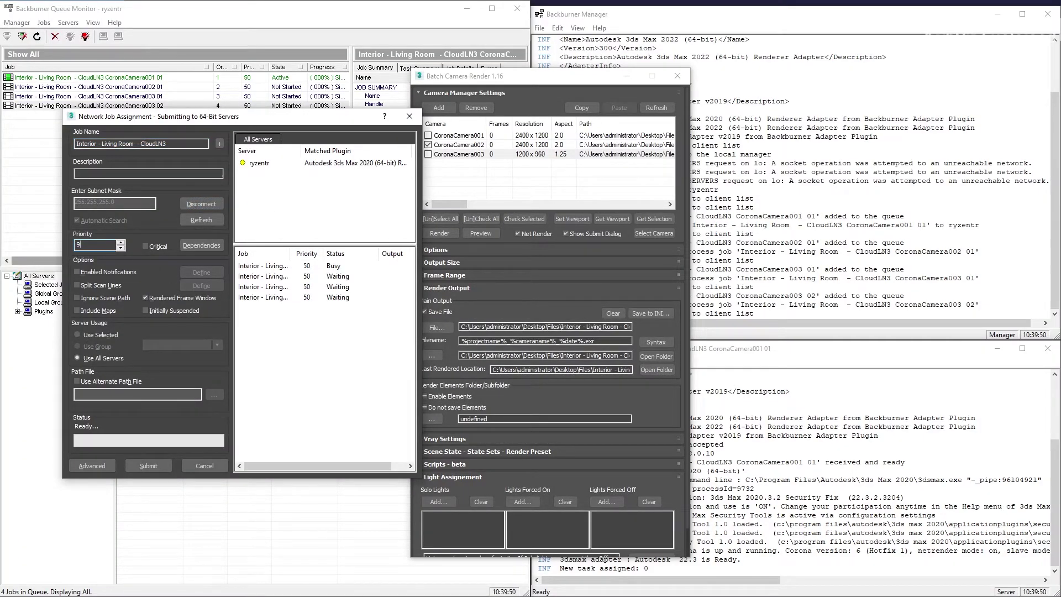
text(0)
- Append -05 to the job name, flag the job as Critical, submit it and select it in the Backburner queue
click(191, 144)
text(-05)
click(147, 247)
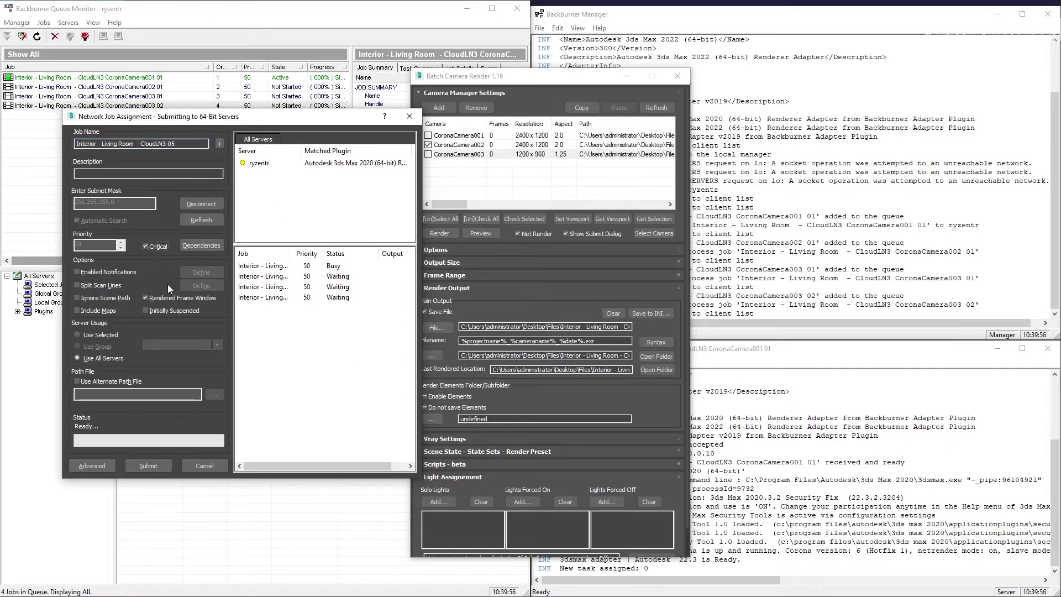
click(144, 466)
click(110, 78)
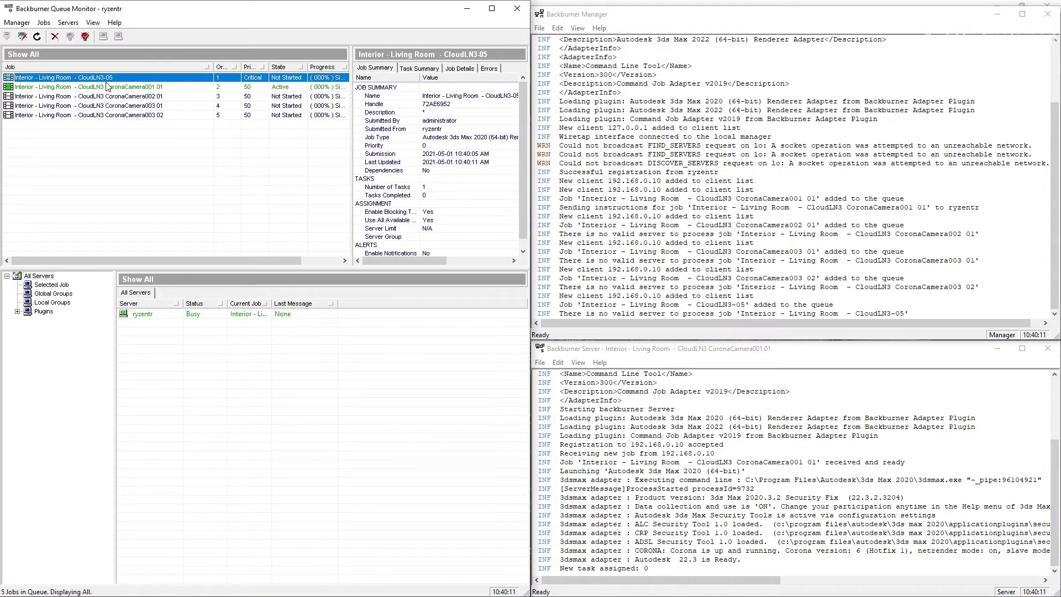